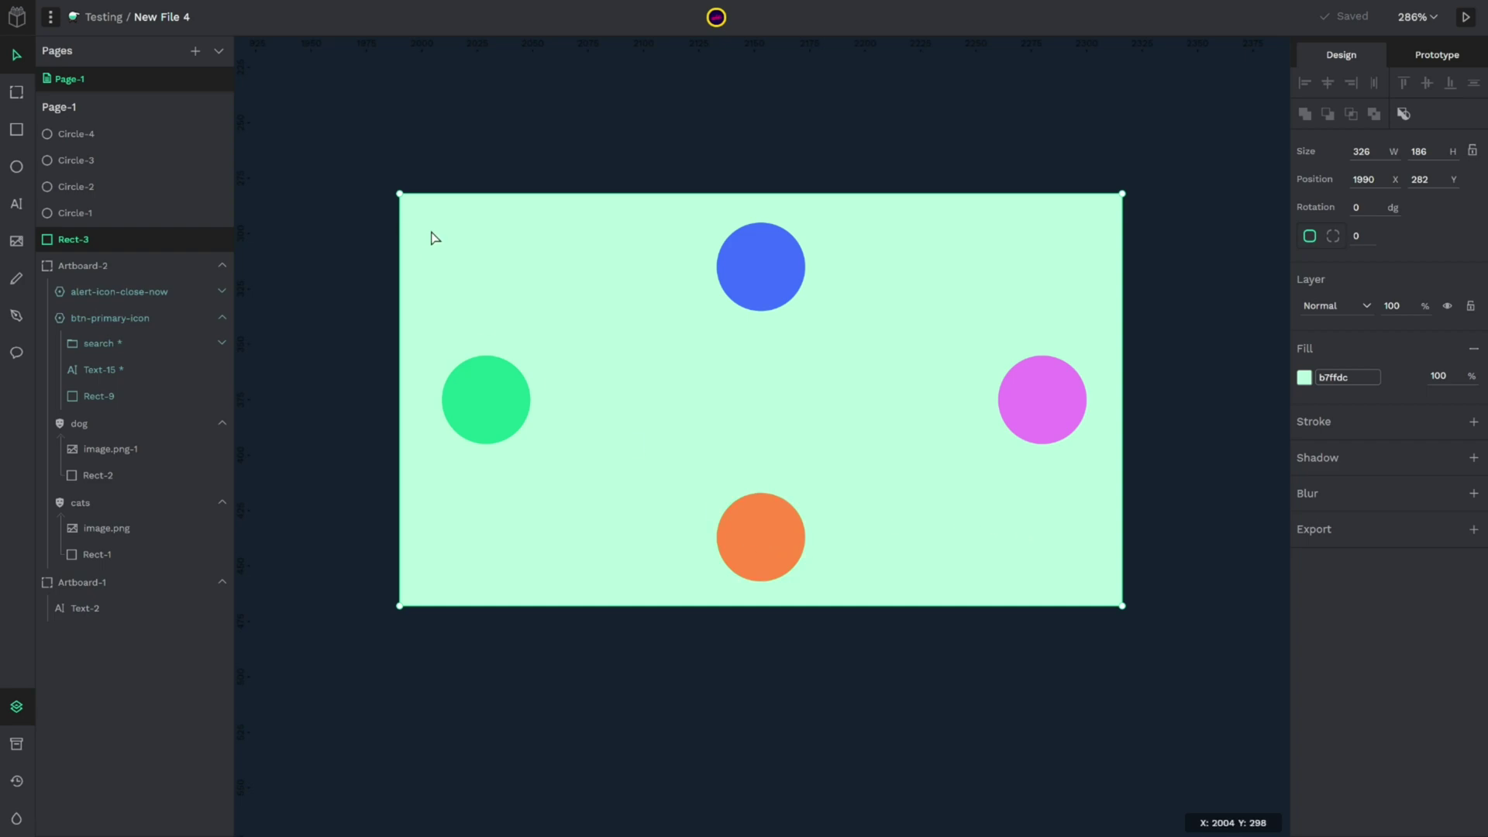
Group Circle-4 through Rect-3 into Group-1, then select the blue circle inside it.
{"action": "left_click", "coordinate": [113, 143]}
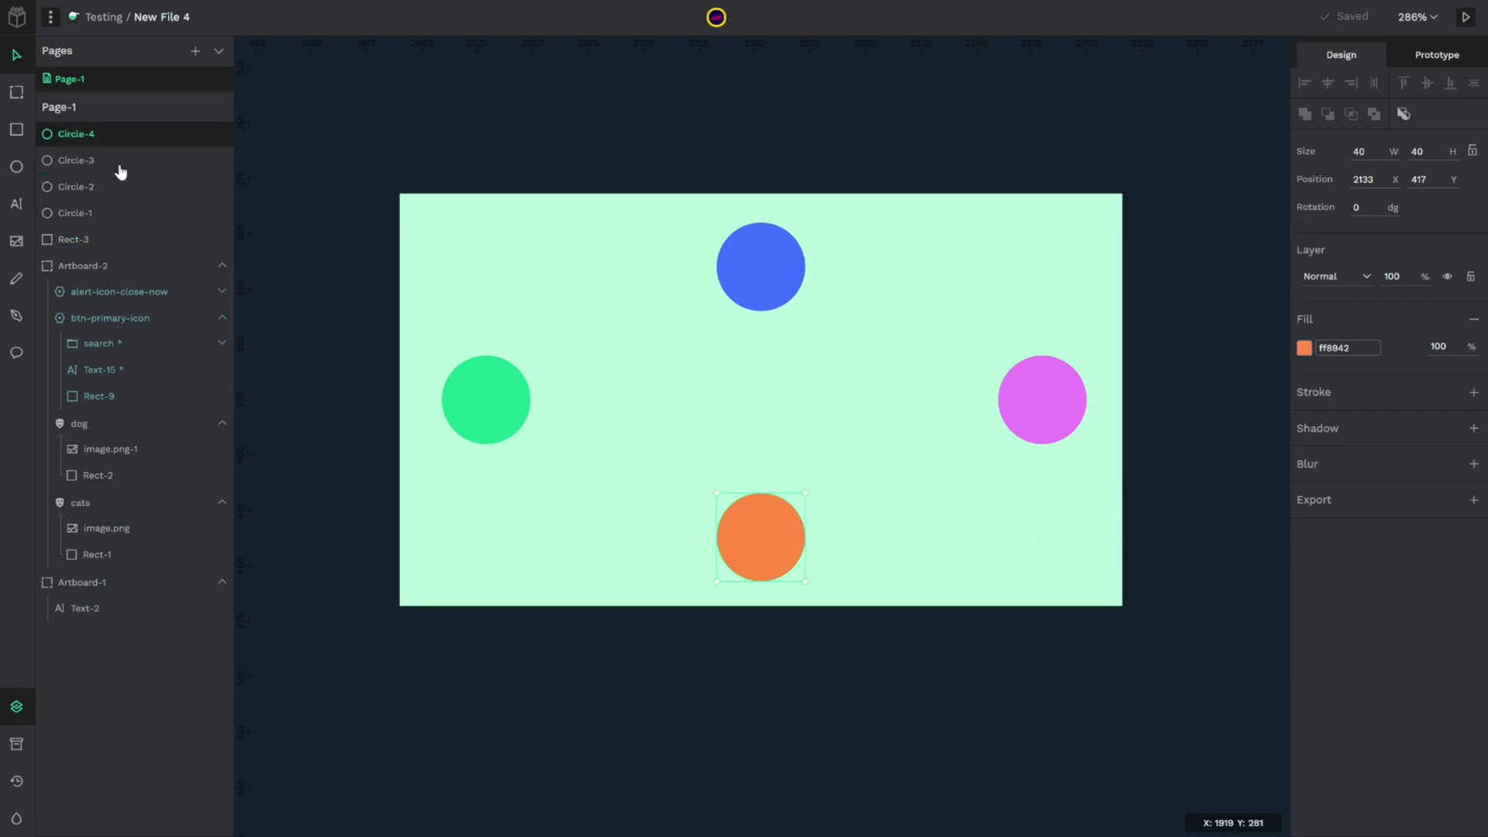
{"action": "left_click", "coordinate": [110, 240], "text": "shift"}
{"action": "right_click", "coordinate": [742, 400]}
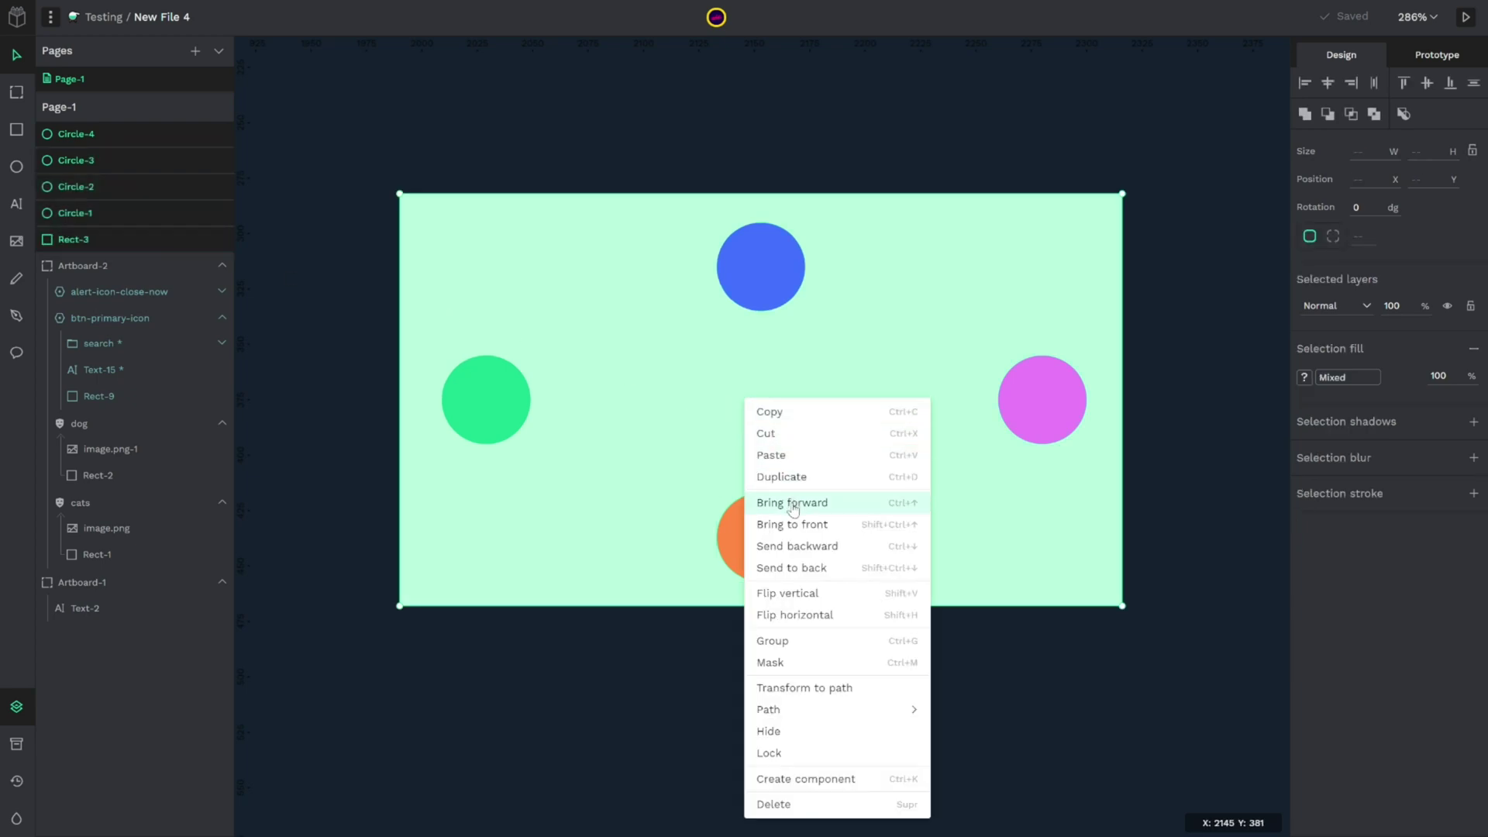
{"action": "left_click", "coordinate": [801, 643]}
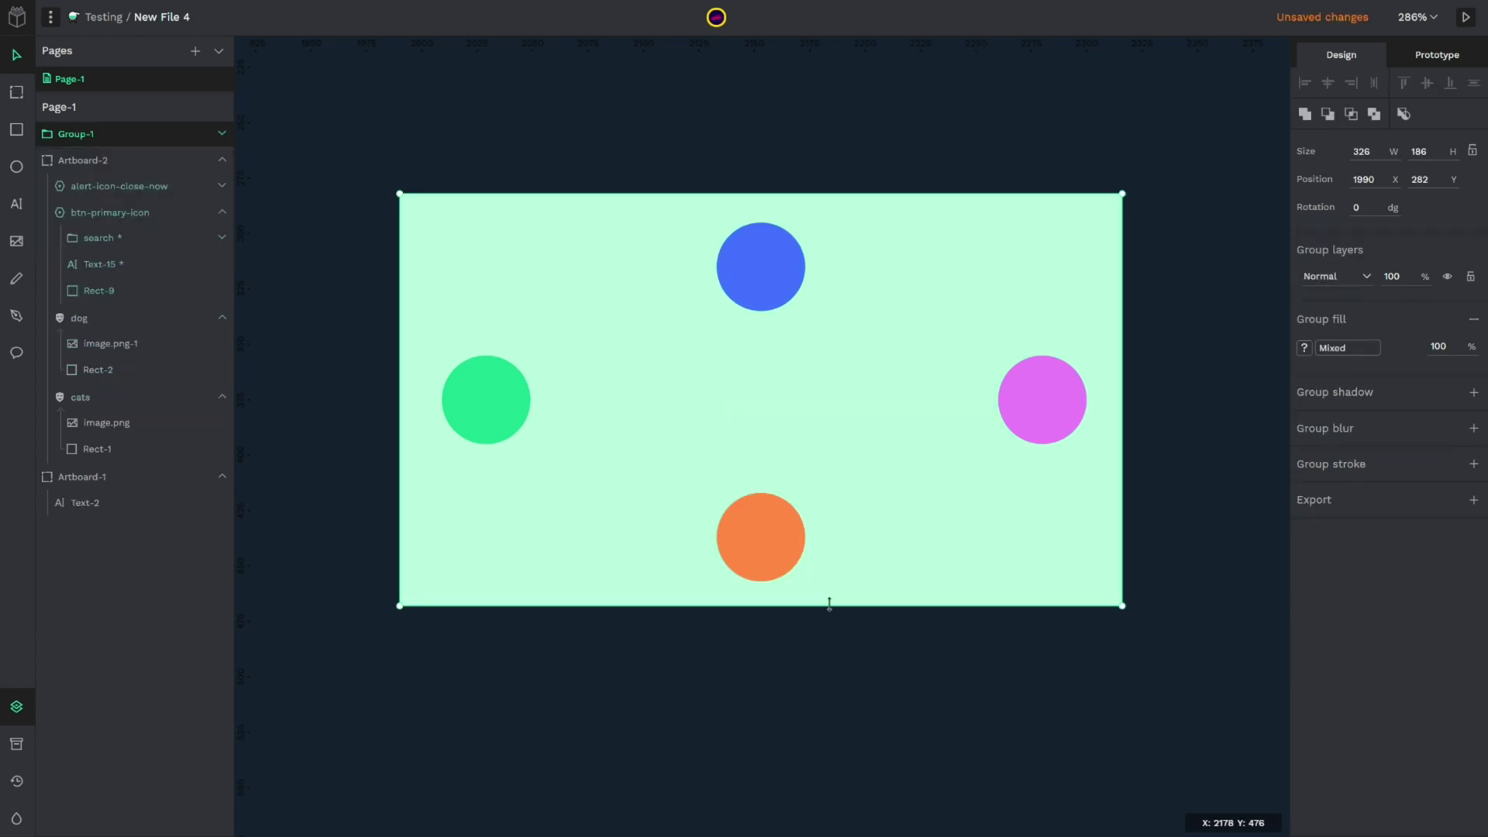
{"action": "double_click", "coordinate": [764, 284]}
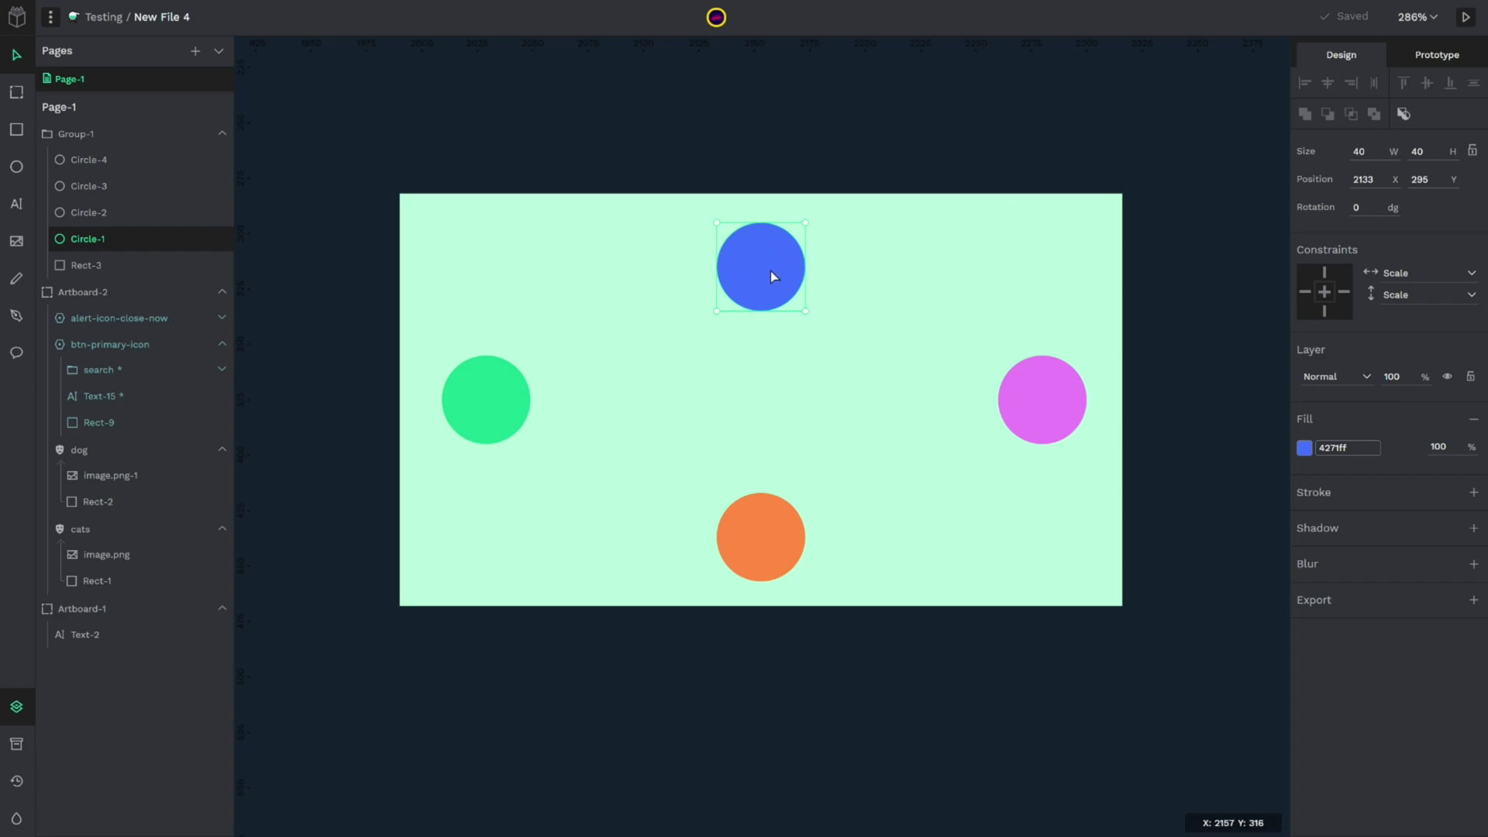
Set the blue circle's constraints to Center horizontally and Top vertically.
{"action": "left_click", "coordinate": [1424, 276]}
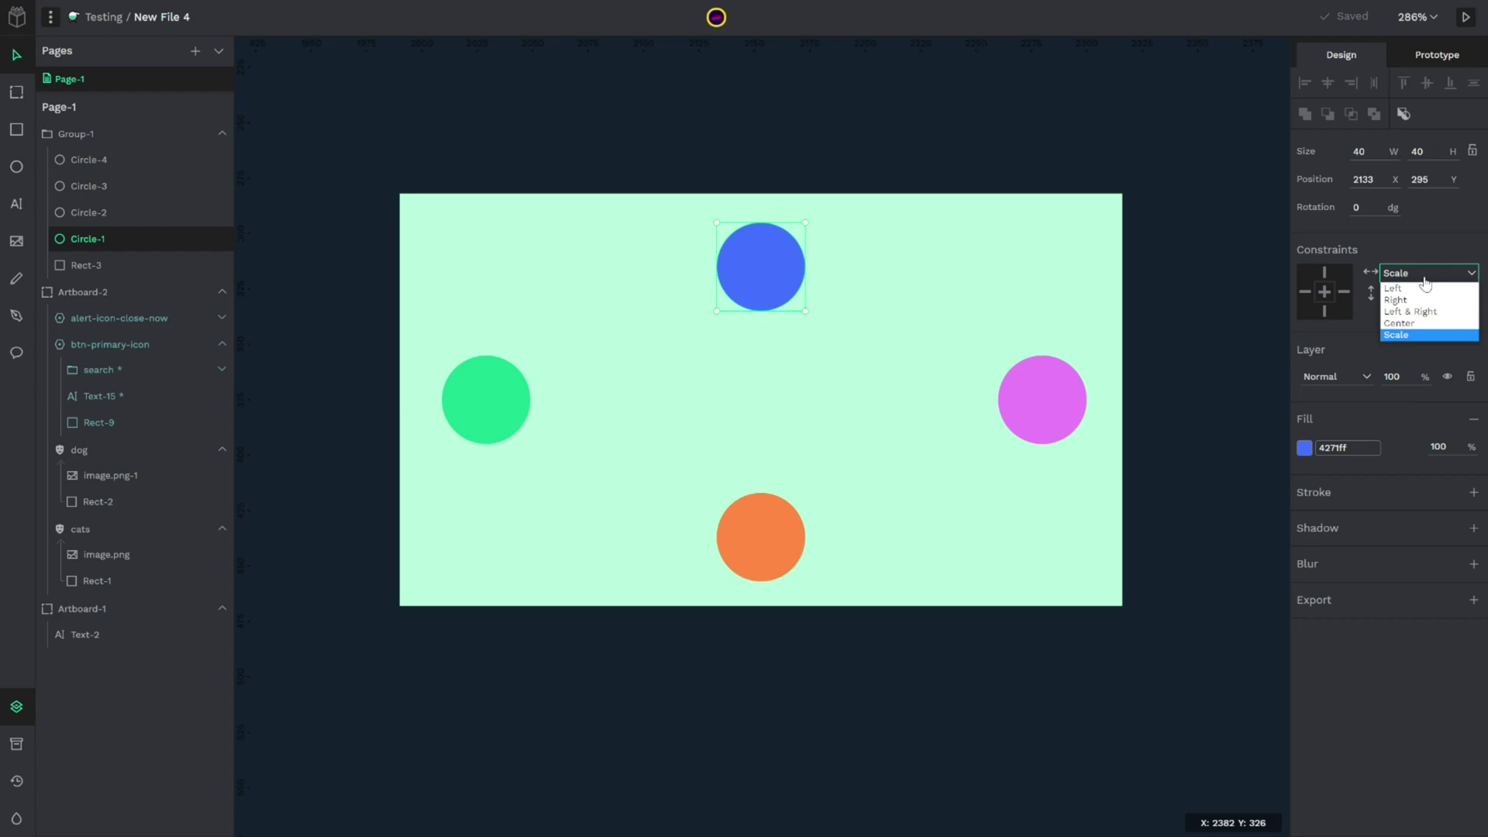
{"action": "left_click", "coordinate": [1410, 322]}
{"action": "left_click", "coordinate": [1412, 296]}
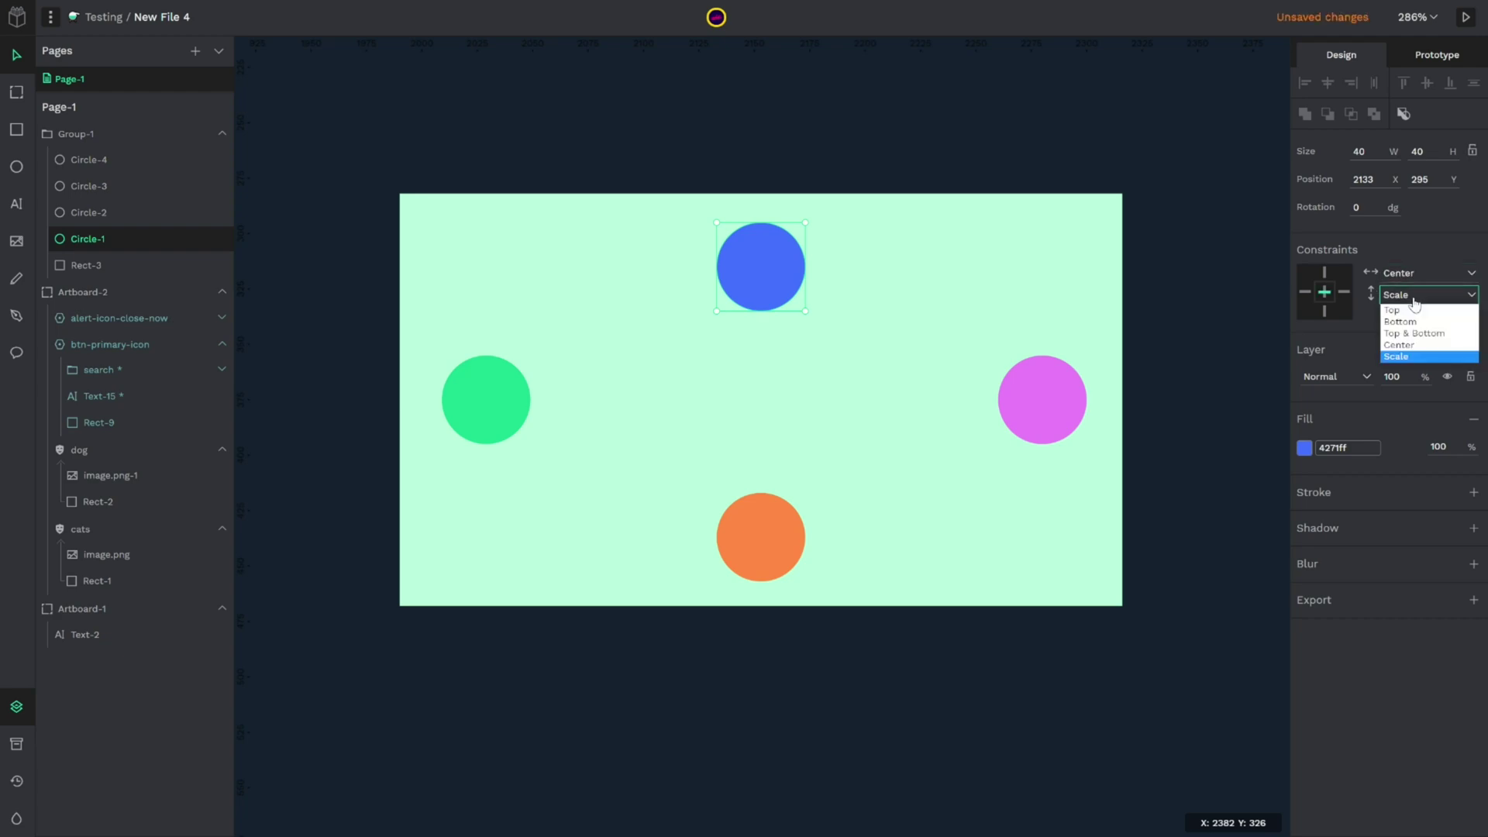
{"action": "left_click", "coordinate": [1414, 310]}
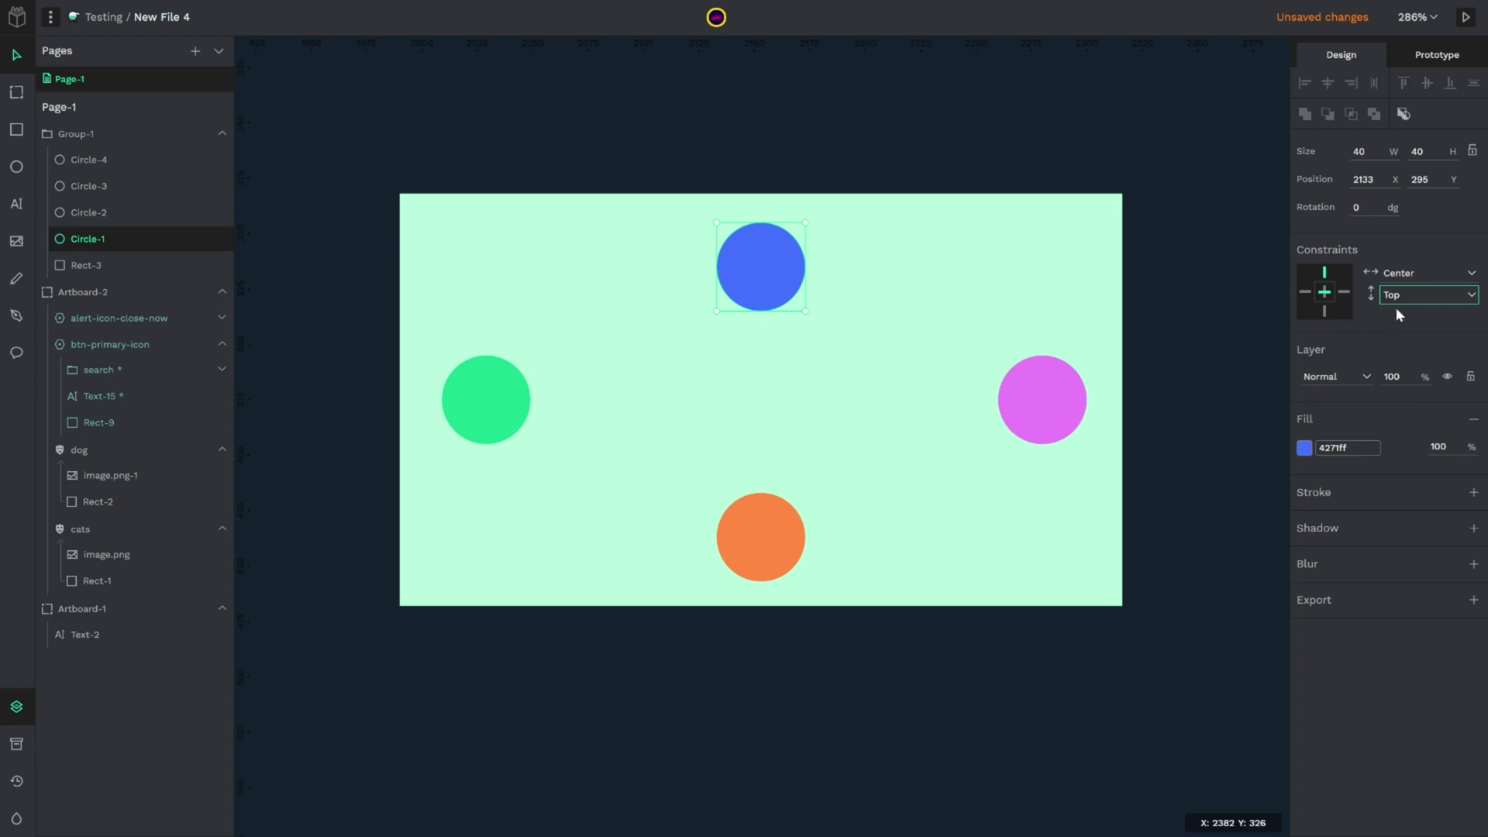
{"action": "left_click", "coordinate": [1426, 277]}
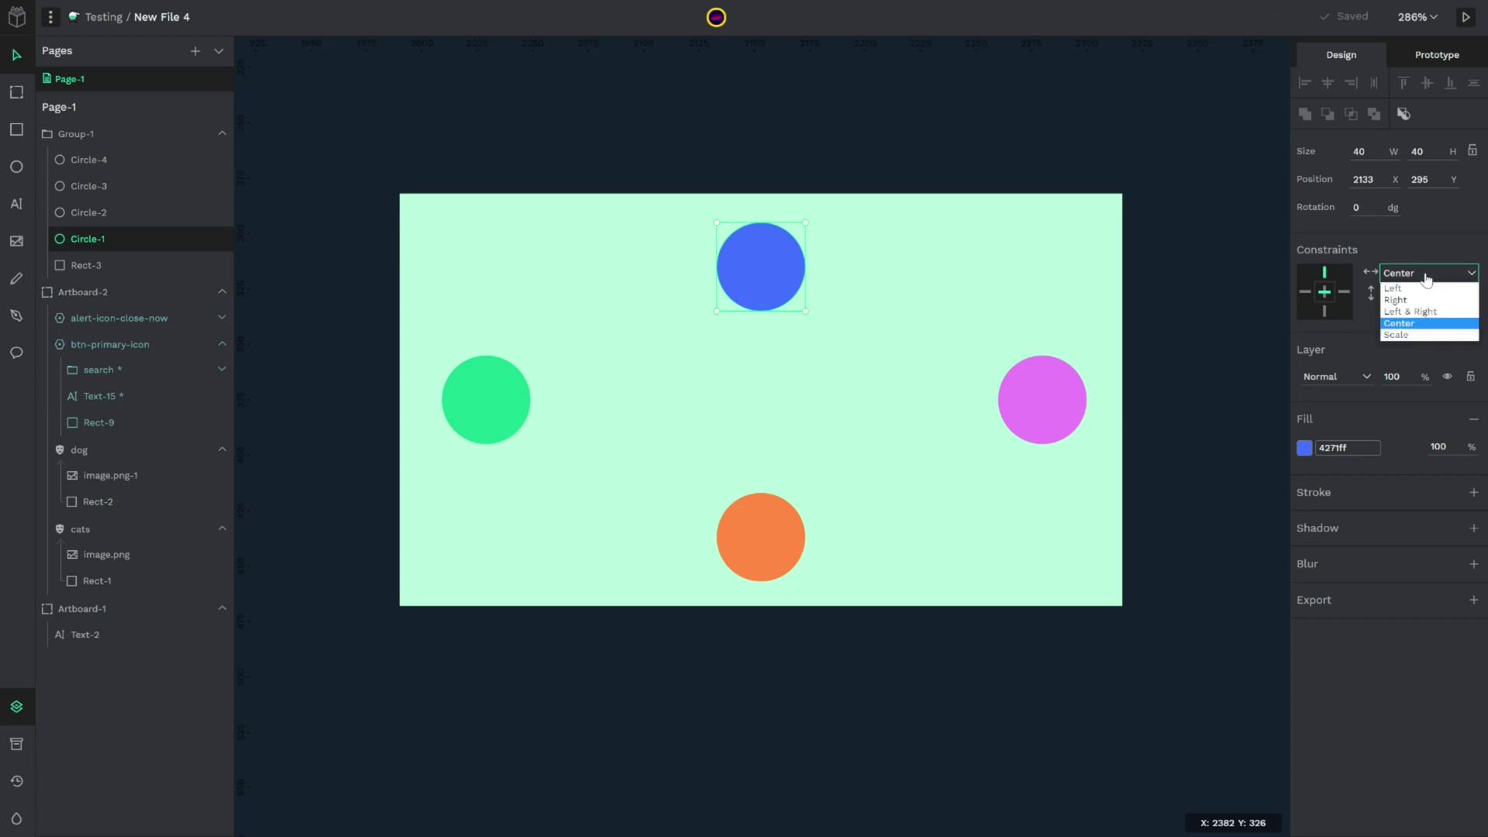
{"action": "left_click", "coordinate": [1426, 277]}
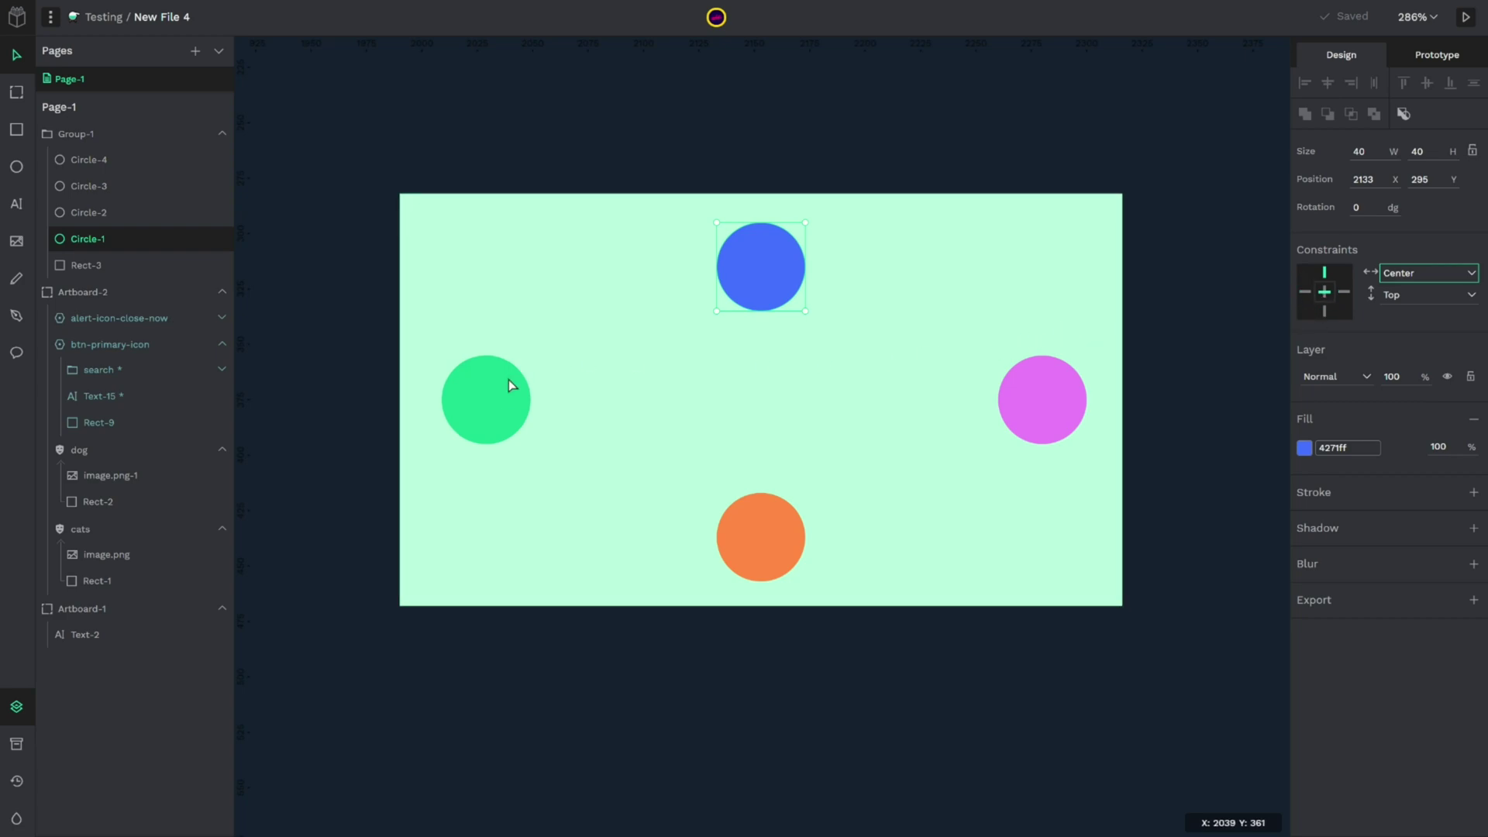
Pin the green circle Left with vertical Center, and the pink circle to the Right.
{"action": "left_click", "coordinate": [505, 403]}
{"action": "left_click", "coordinate": [1304, 292]}
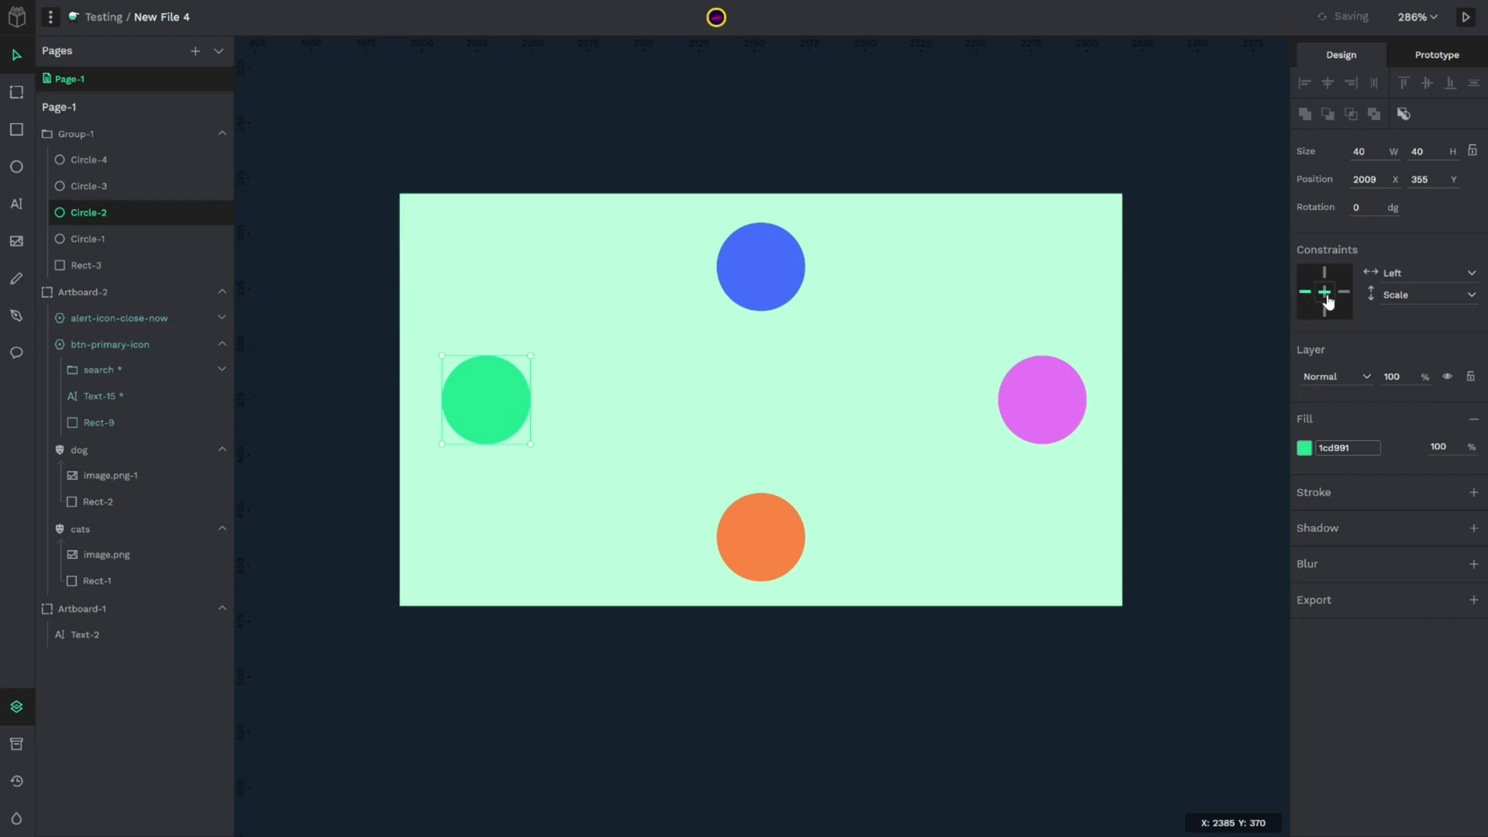
{"action": "left_click", "coordinate": [1325, 298]}
{"action": "left_click", "coordinate": [1026, 417]}
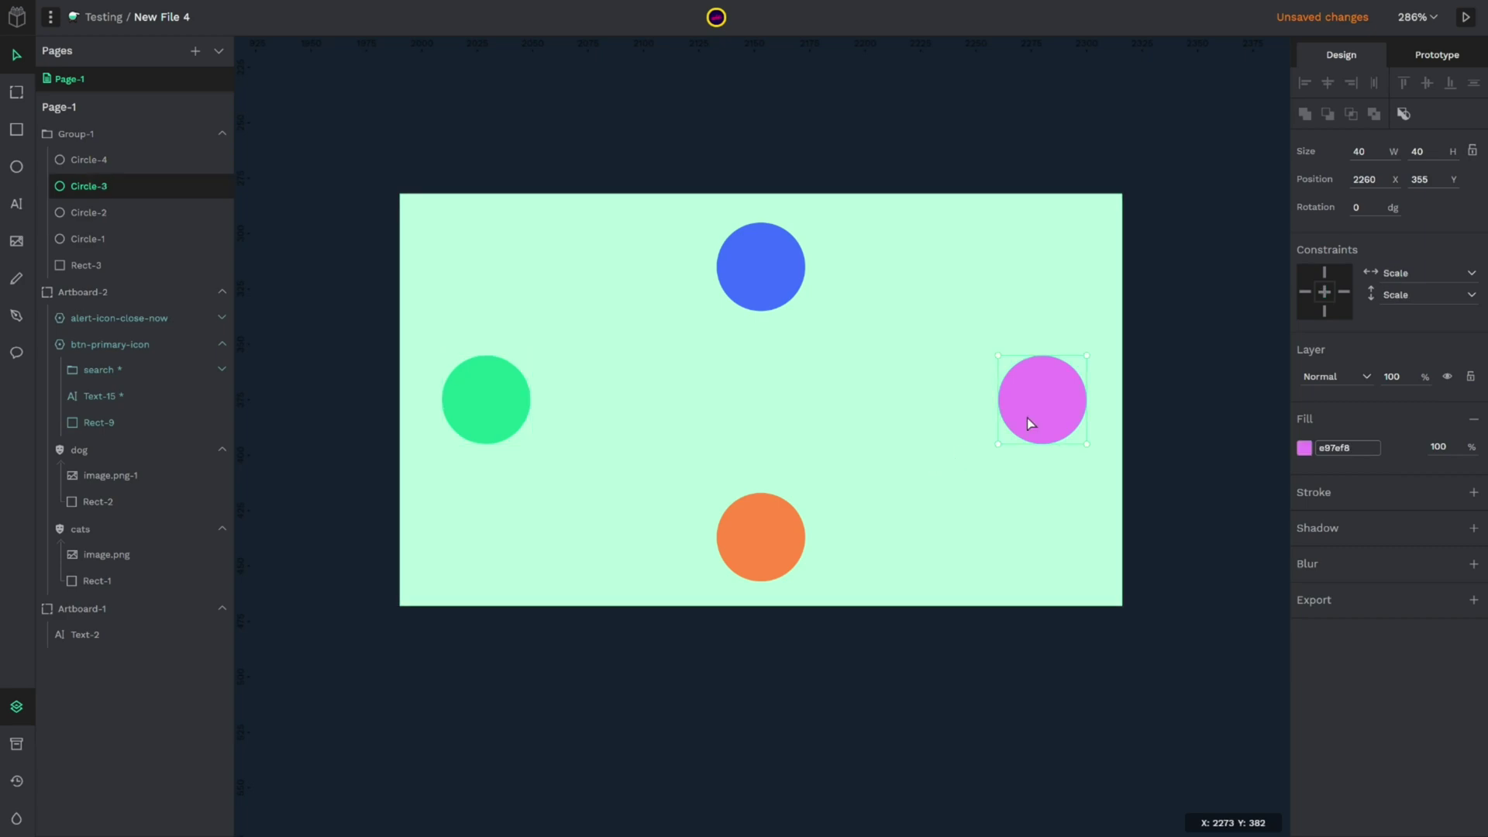
{"action": "left_click", "coordinate": [1343, 293]}
{"action": "left_click", "coordinate": [1325, 302]}
Pin the orange circle Center/Bottom, then select the mint rectangle Rect-3.
{"action": "left_click", "coordinate": [773, 534]}
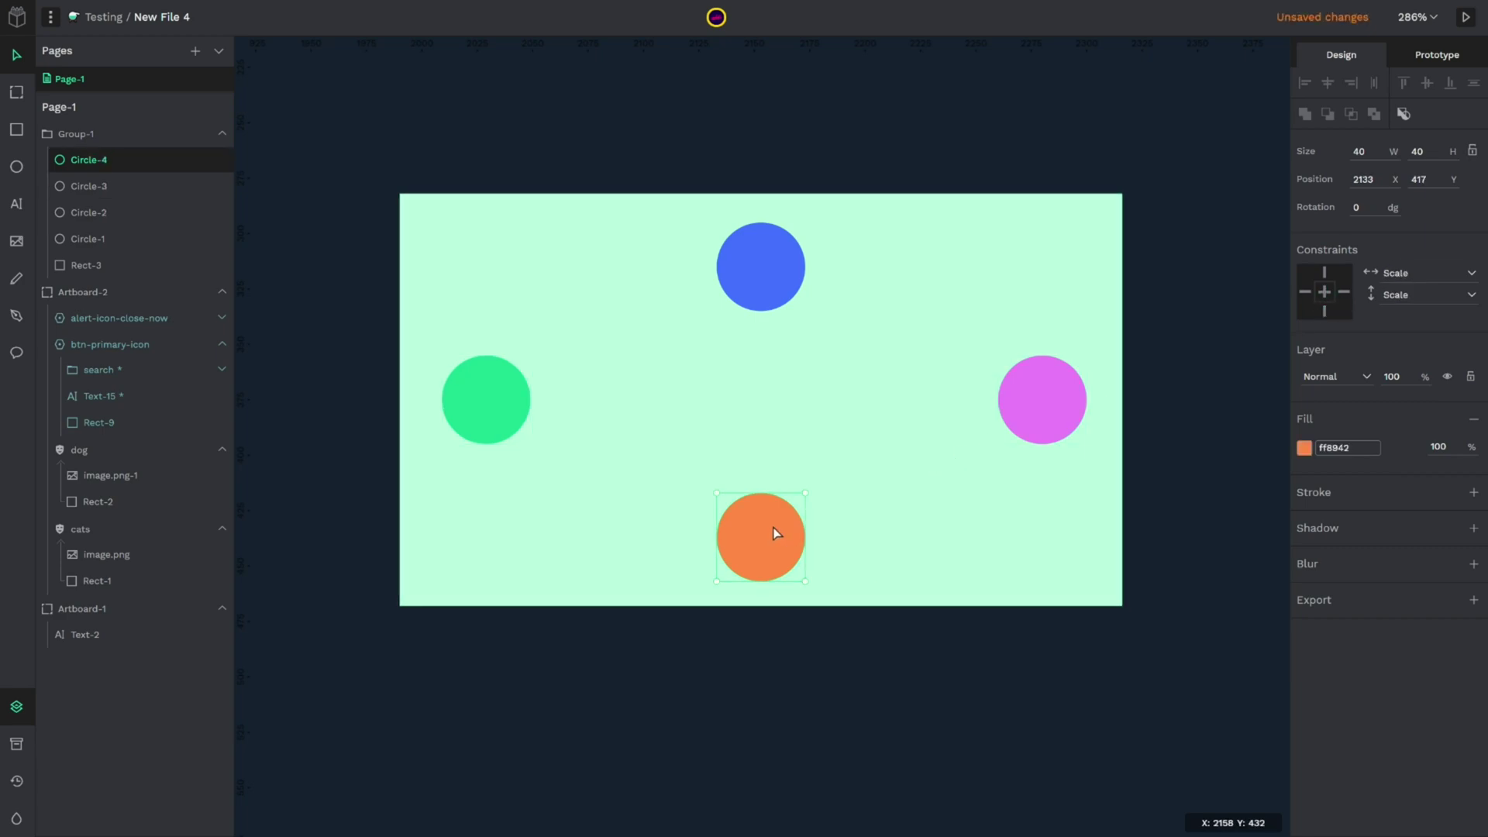
{"action": "left_click", "coordinate": [1325, 312]}
{"action": "left_click", "coordinate": [1325, 300]}
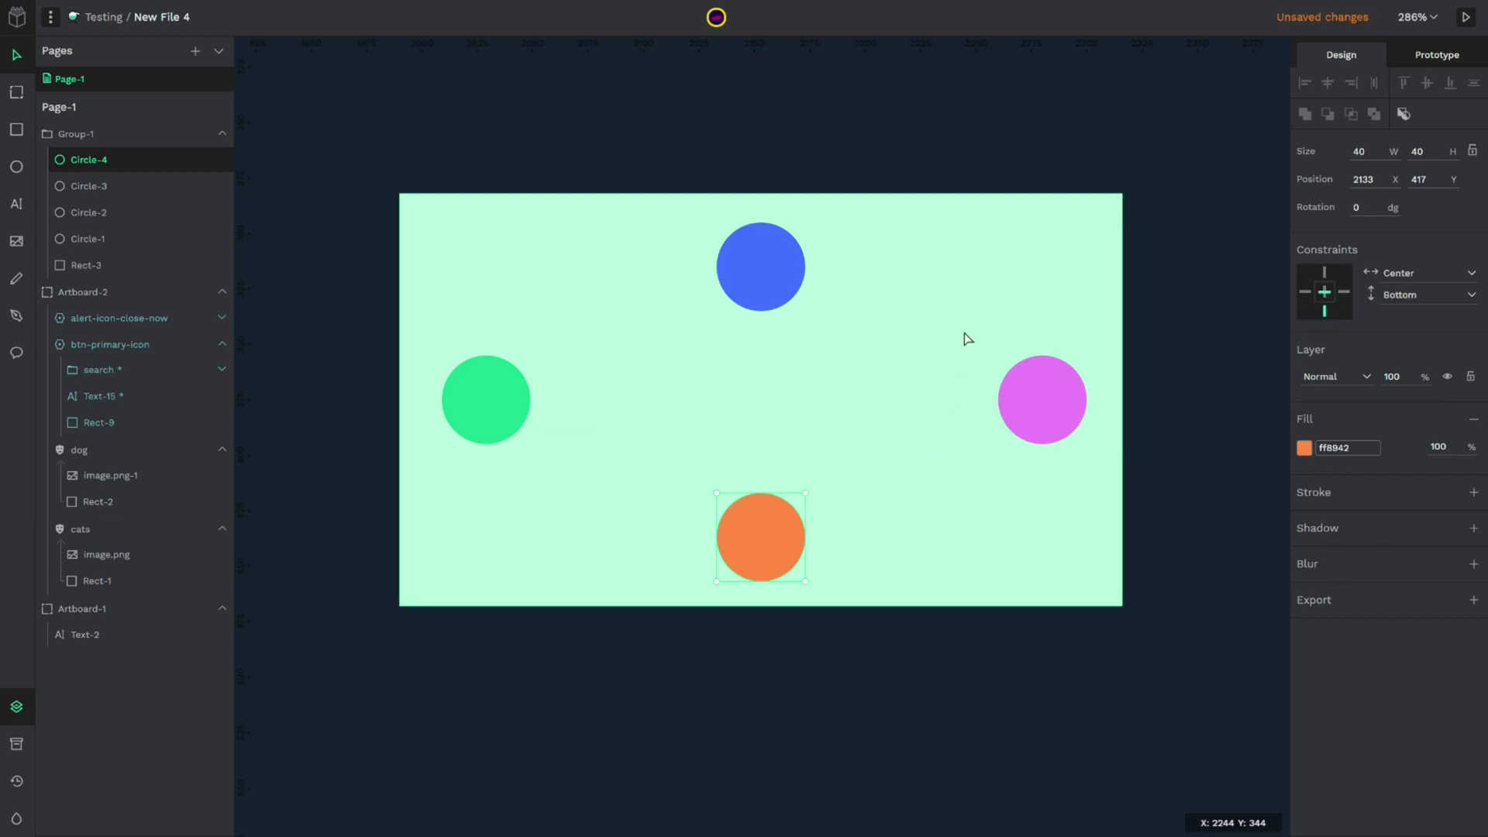
{"action": "left_click", "coordinate": [1004, 306]}
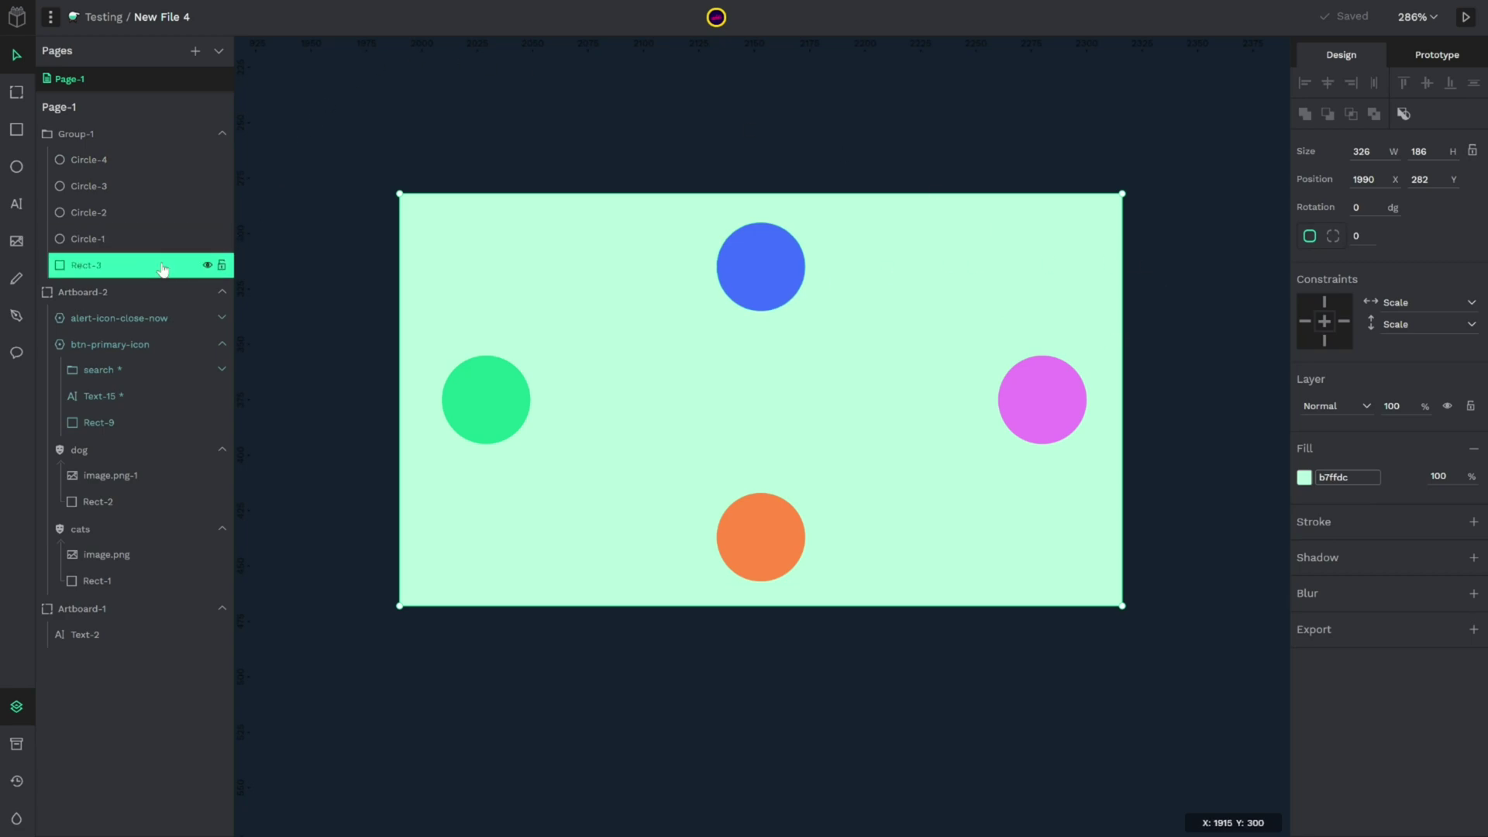
Narrow Group-1 from its right edge to a width of 316.
{"action": "left_click", "coordinate": [101, 143]}
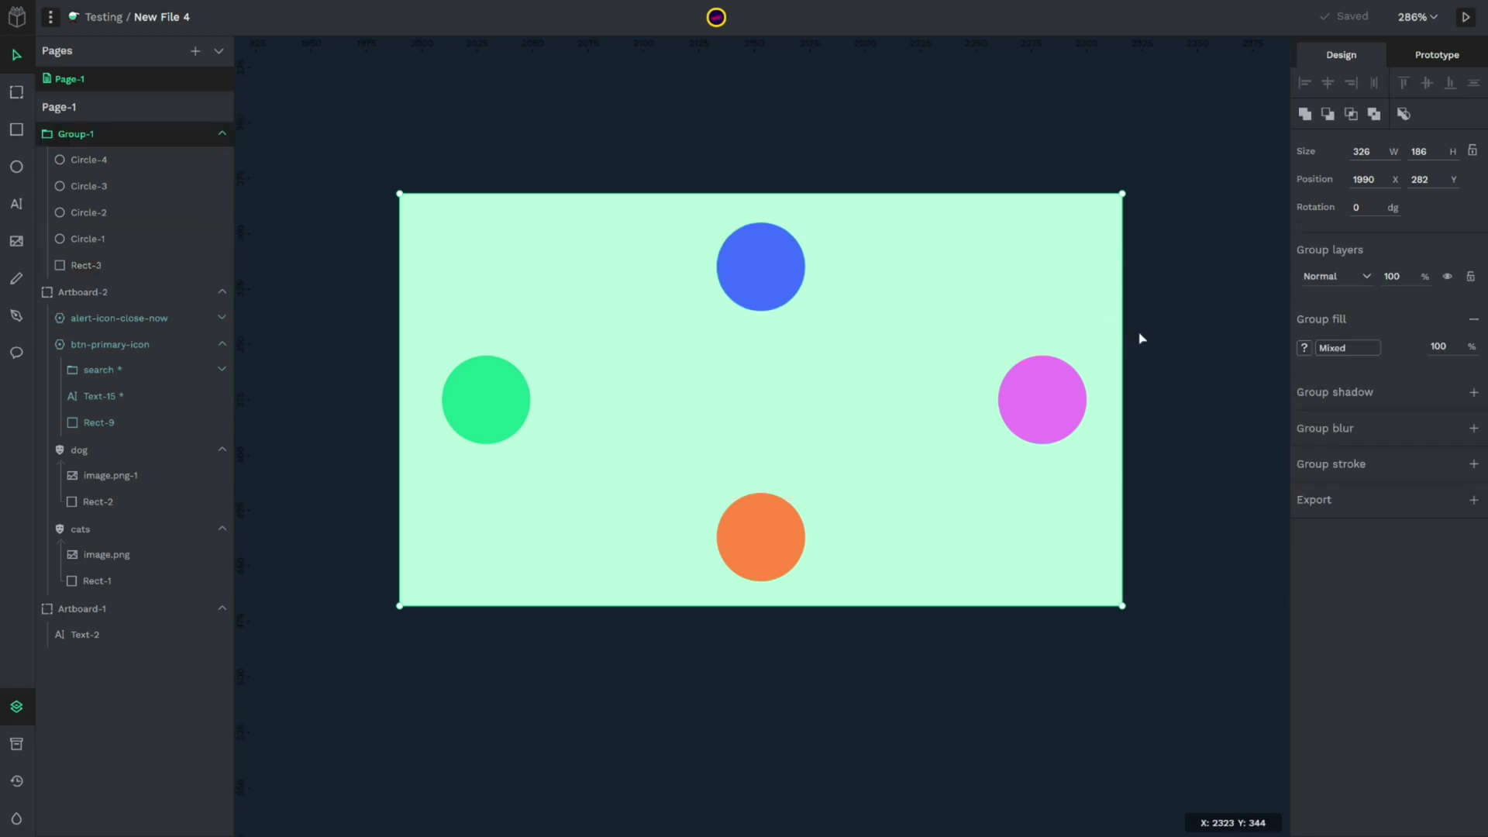
{"action": "left_click_drag", "start_coordinate": [1122, 341], "coordinate": [1097, 395]}
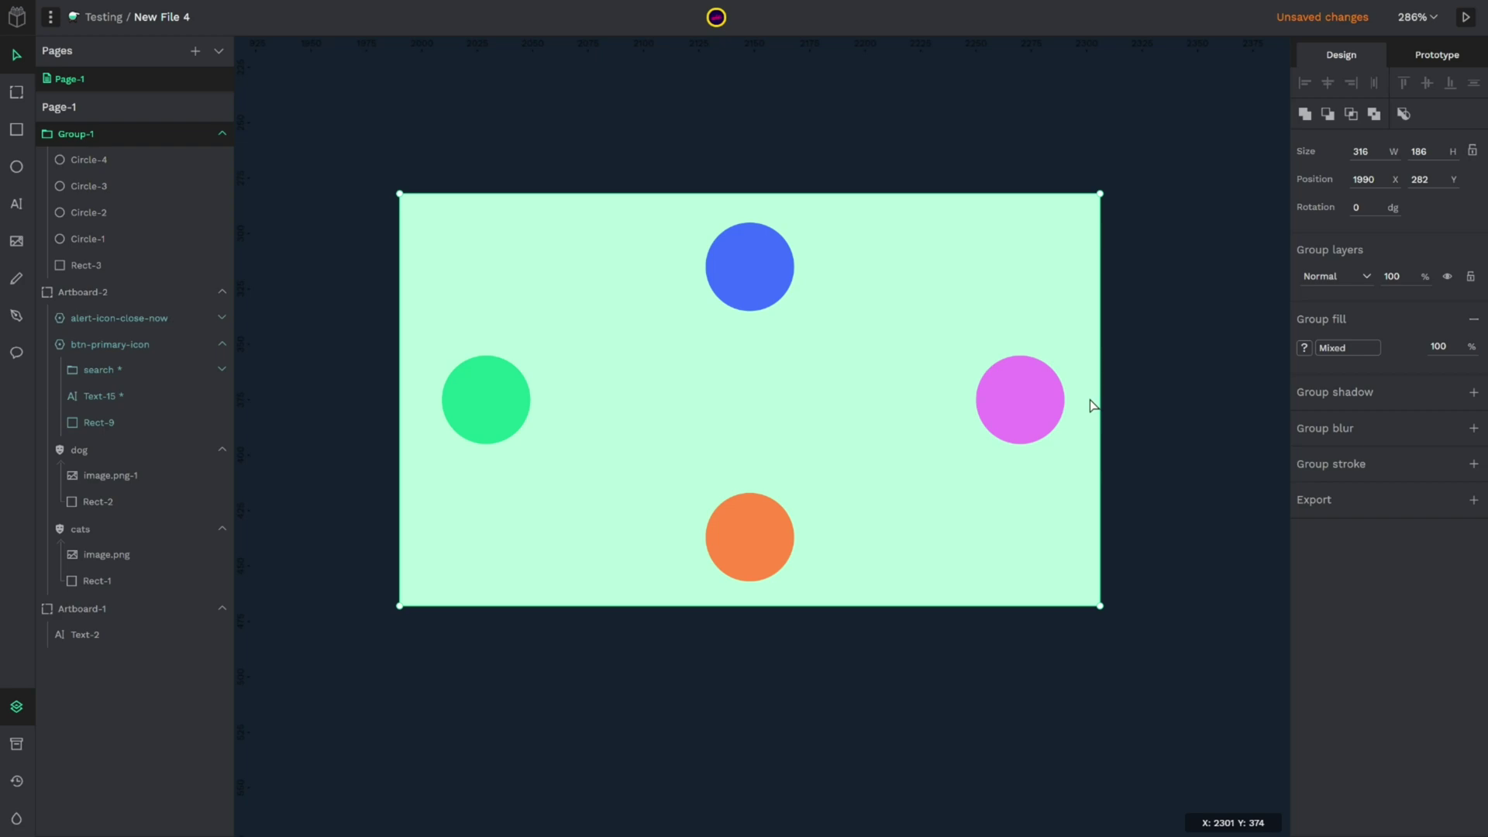
Keep the blue circle centred horizontally and set its vertical constraint to Scale.
{"action": "double_click", "coordinate": [748, 290]}
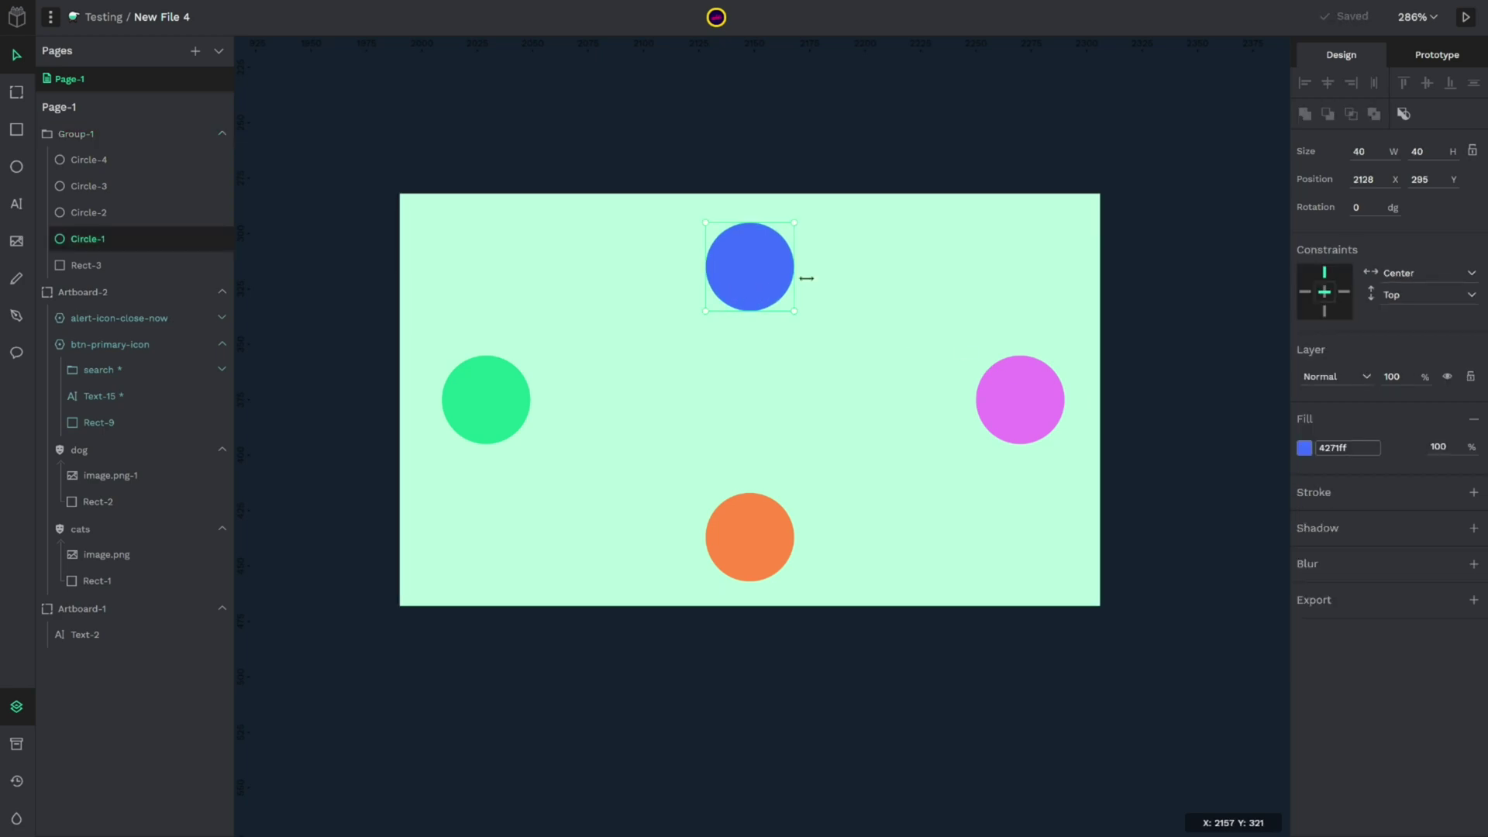
{"action": "left_click", "coordinate": [1416, 276]}
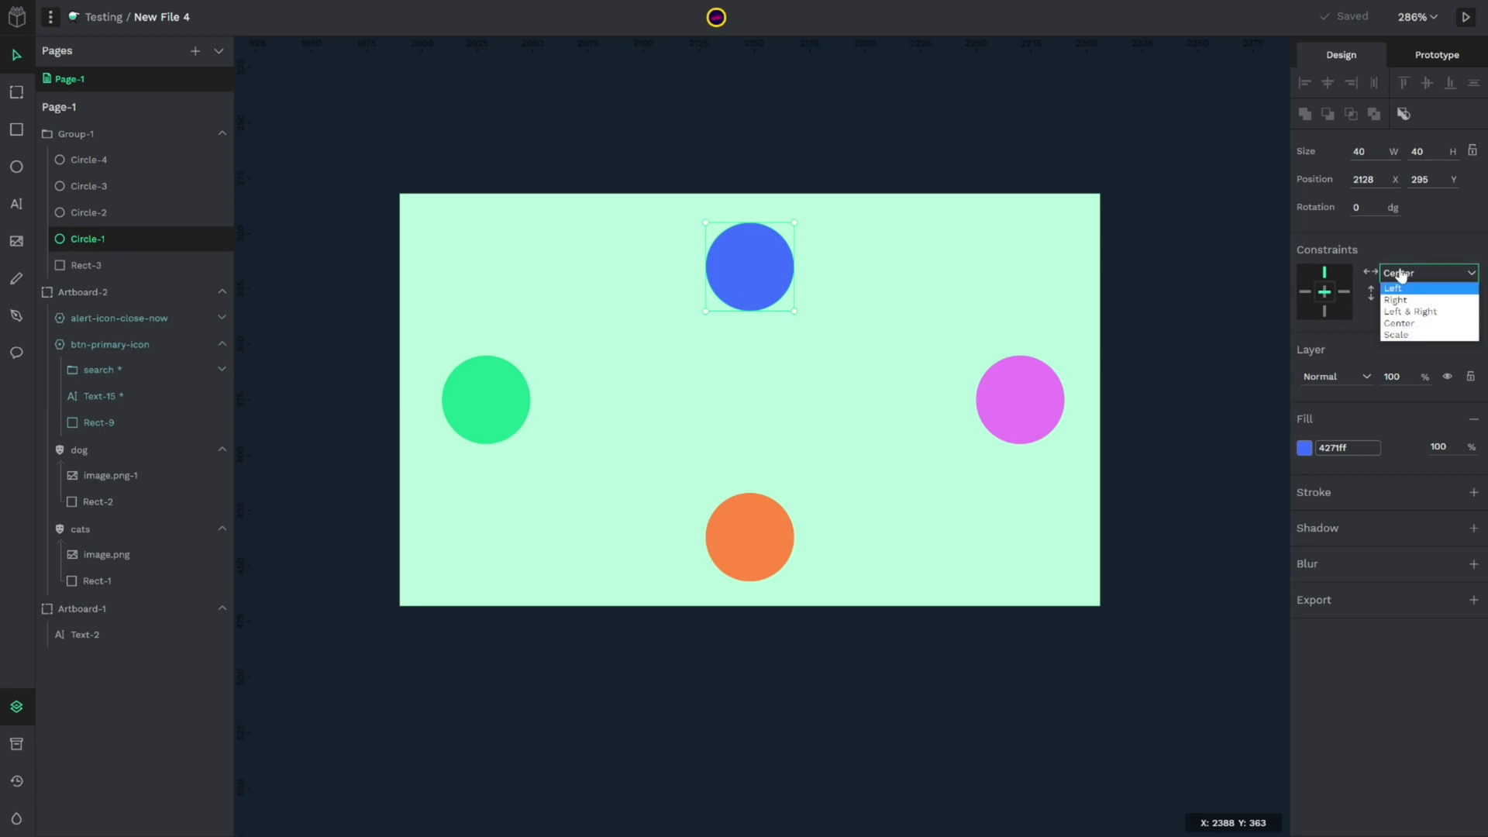
{"action": "left_click", "coordinate": [1424, 324]}
{"action": "left_click", "coordinate": [1409, 301]}
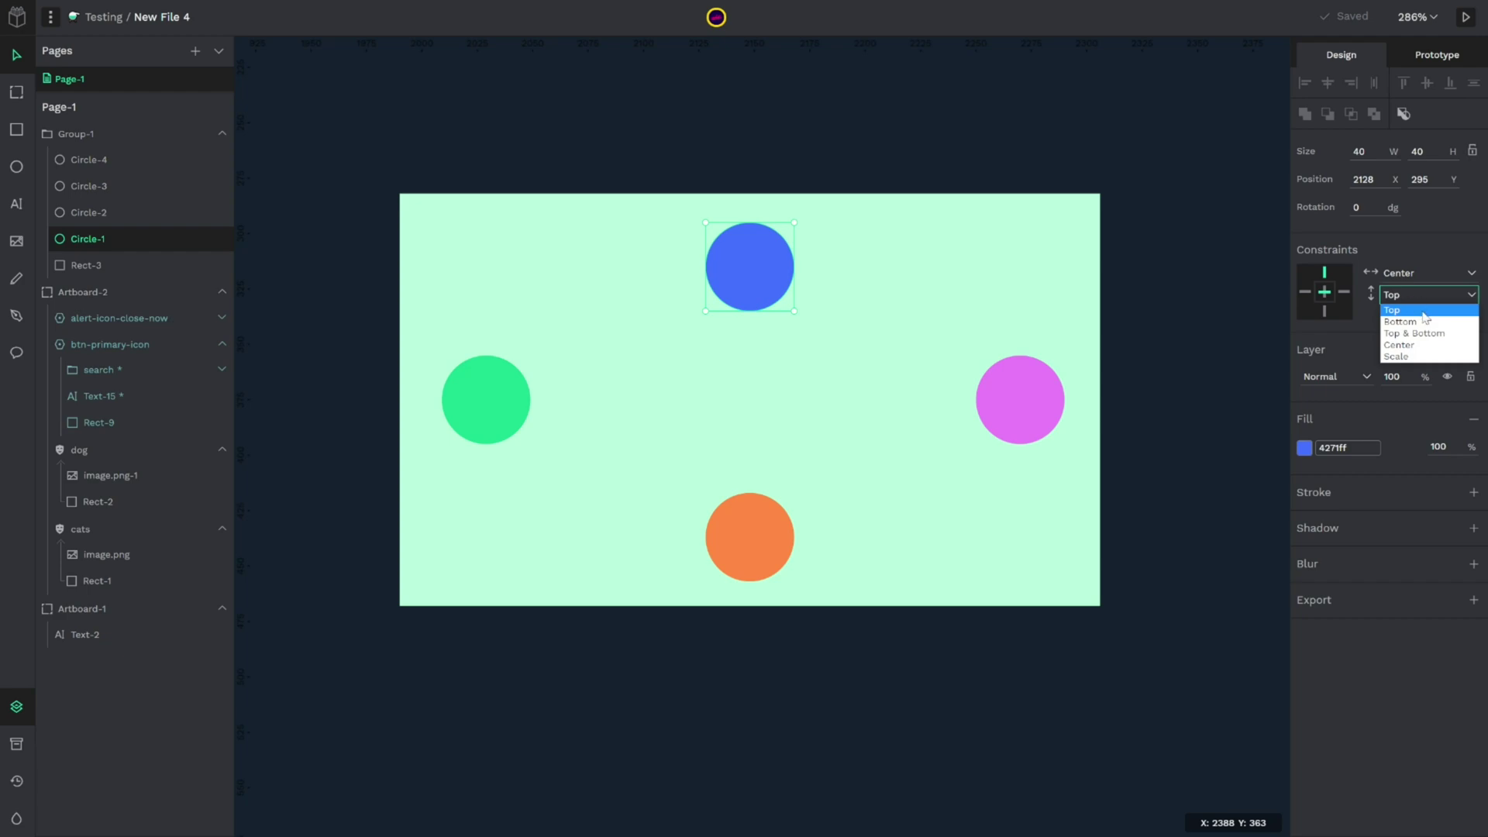
{"action": "left_click", "coordinate": [1423, 356]}
Resize Group-1 from its bottom-right corner to 328×180.
{"action": "left_click", "coordinate": [1109, 289]}
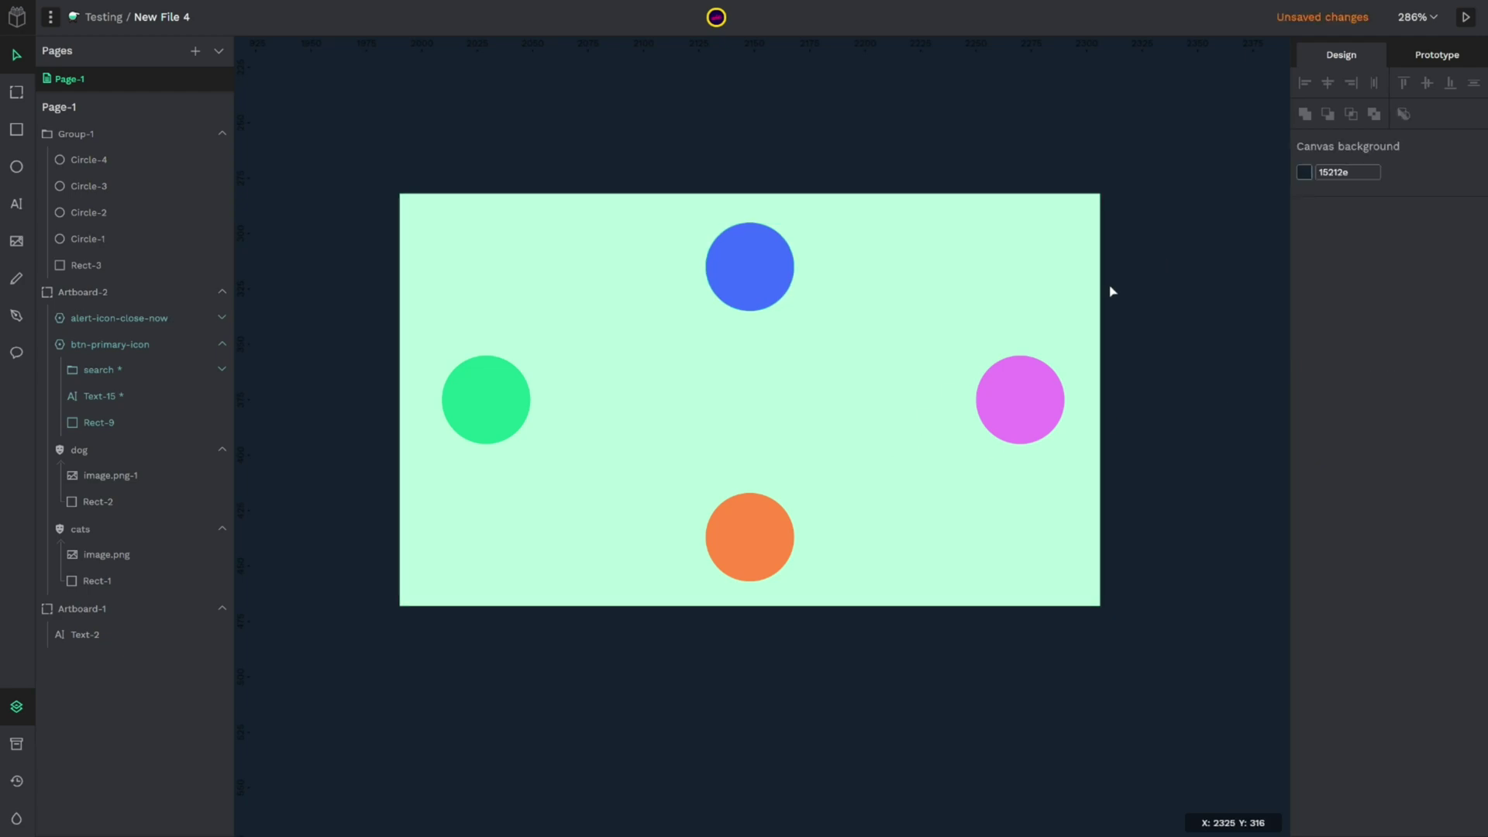
{"action": "left_click", "coordinate": [1070, 571]}
{"action": "mouse_move", "coordinate": [1101, 606]}
{"action": "left_mouse_down"}
{"action": "mouse_move", "coordinate": [1150, 674]}
{"action": "mouse_move", "coordinate": [1150, 833]}
{"action": "mouse_move", "coordinate": [1109, 411]}
{"action": "mouse_move", "coordinate": [1116, 628]}
{"action": "mouse_move", "coordinate": [1203, 740]}
{"action": "mouse_move", "coordinate": [961, 667]}
{"action": "mouse_move", "coordinate": [1119, 685]}
{"action": "mouse_move", "coordinate": [1124, 494]}
{"action": "mouse_move", "coordinate": [1129, 703]}
{"action": "mouse_move", "coordinate": [1118, 624]}
{"action": "mouse_move", "coordinate": [1031, 625]}
{"action": "mouse_move", "coordinate": [1184, 646]}
{"action": "mouse_move", "coordinate": [1193, 585]}
{"action": "mouse_move", "coordinate": [891, 571]}
{"action": "mouse_move", "coordinate": [851, 804]}
{"action": "mouse_move", "coordinate": [842, 749]}
{"action": "mouse_move", "coordinate": [845, 805]}
{"action": "mouse_move", "coordinate": [938, 621]}
{"action": "mouse_move", "coordinate": [1124, 697]}
{"action": "mouse_move", "coordinate": [1124, 592]}
{"action": "left_mouse_up"}
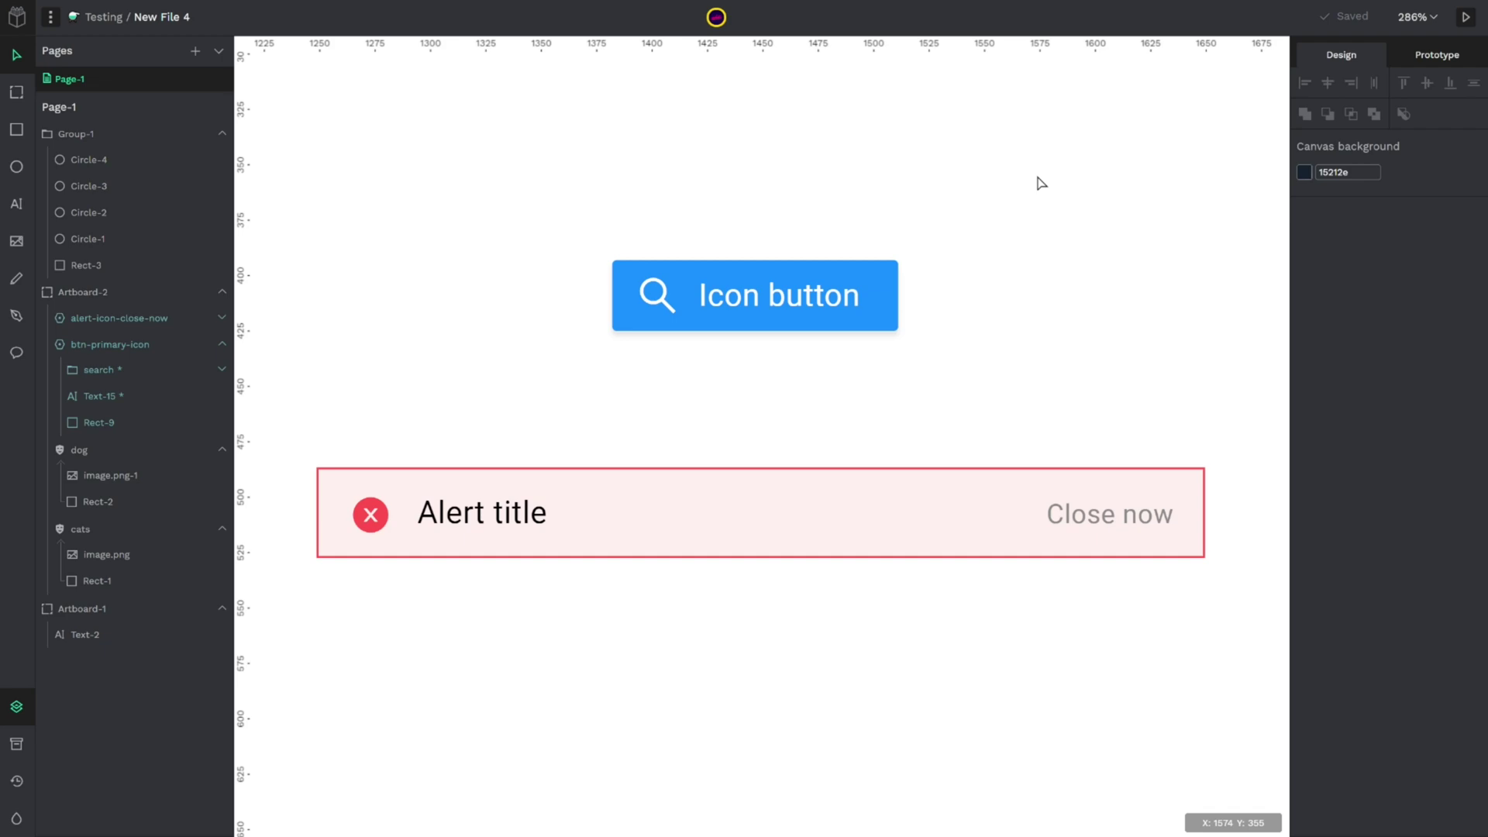
{"action": "left_click", "coordinate": [806, 296]}
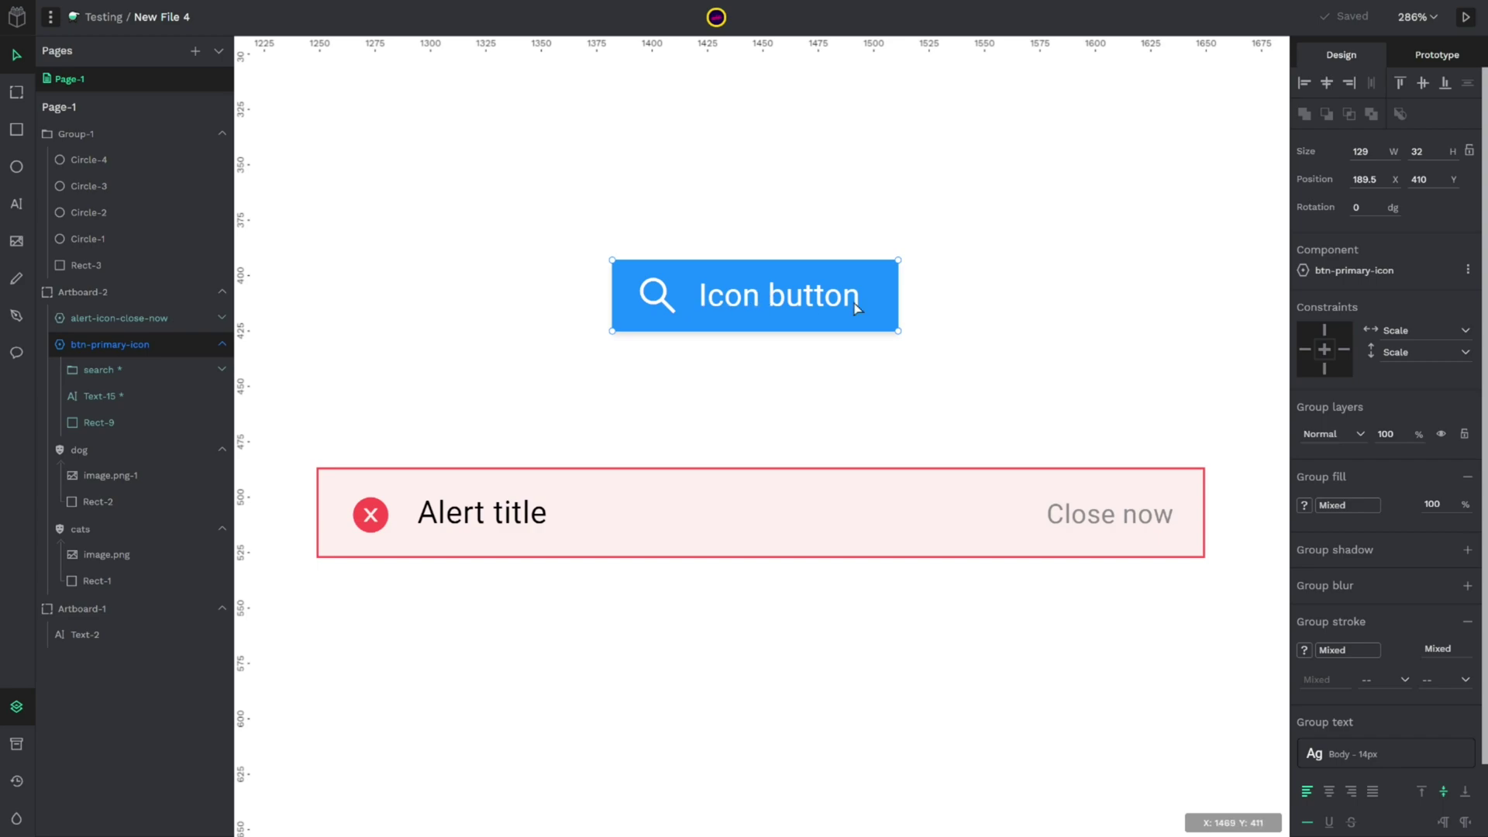
{"action": "double_click", "coordinate": [801, 300]}
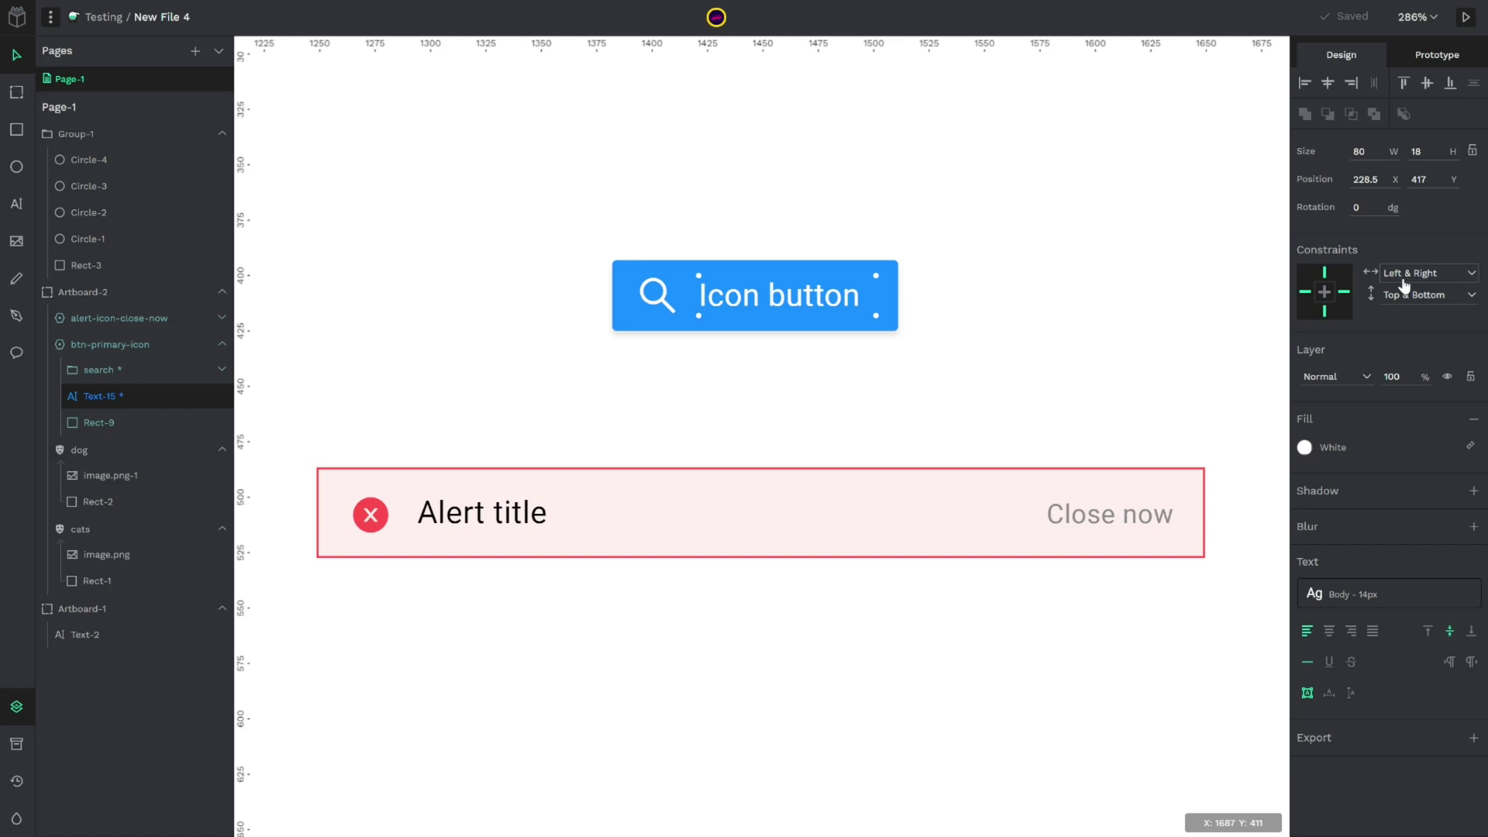
{"action": "left_click", "coordinate": [657, 295]}
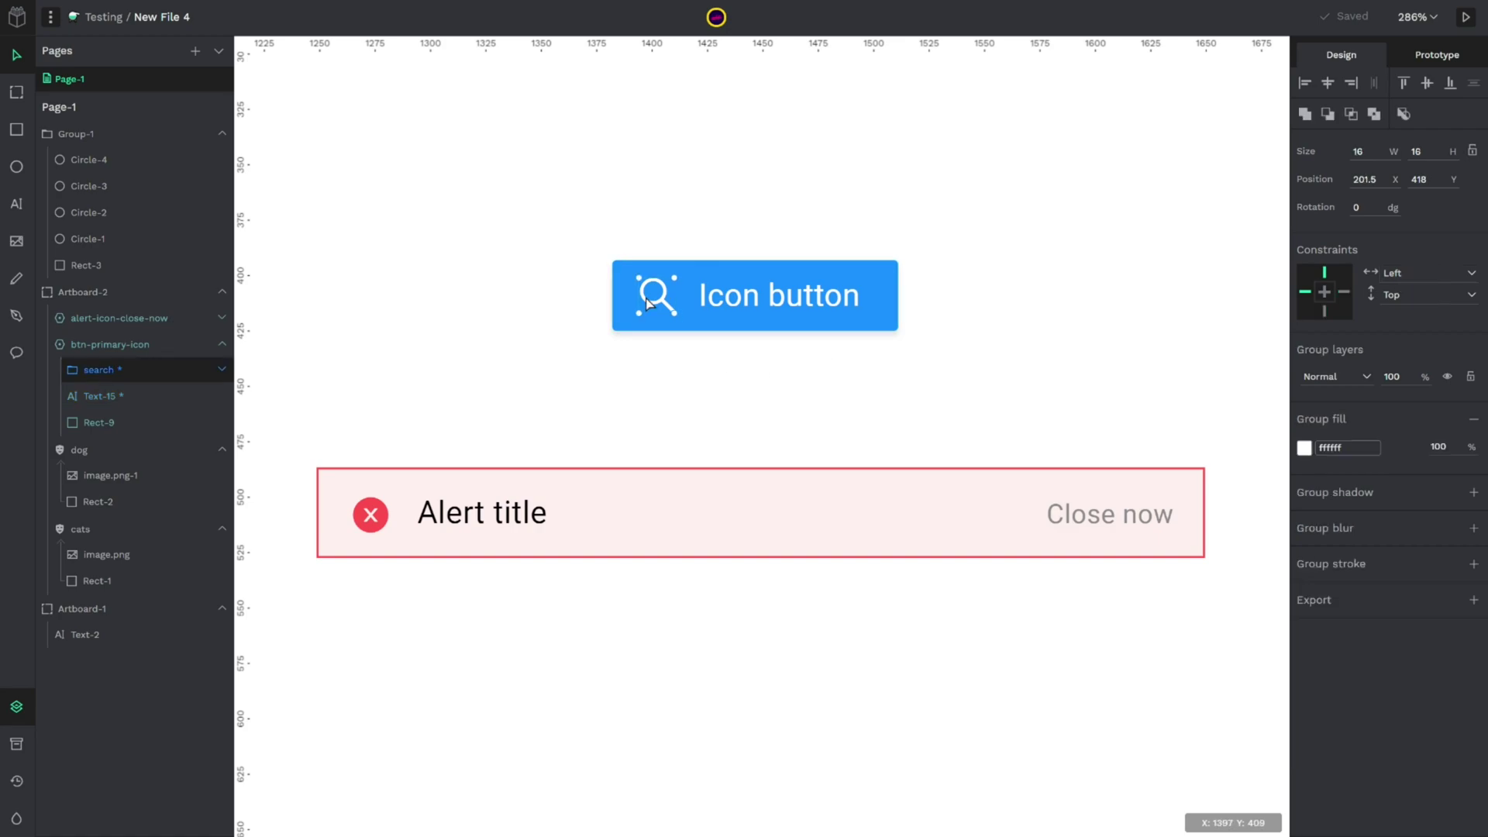
{"action": "left_click", "coordinate": [992, 266]}
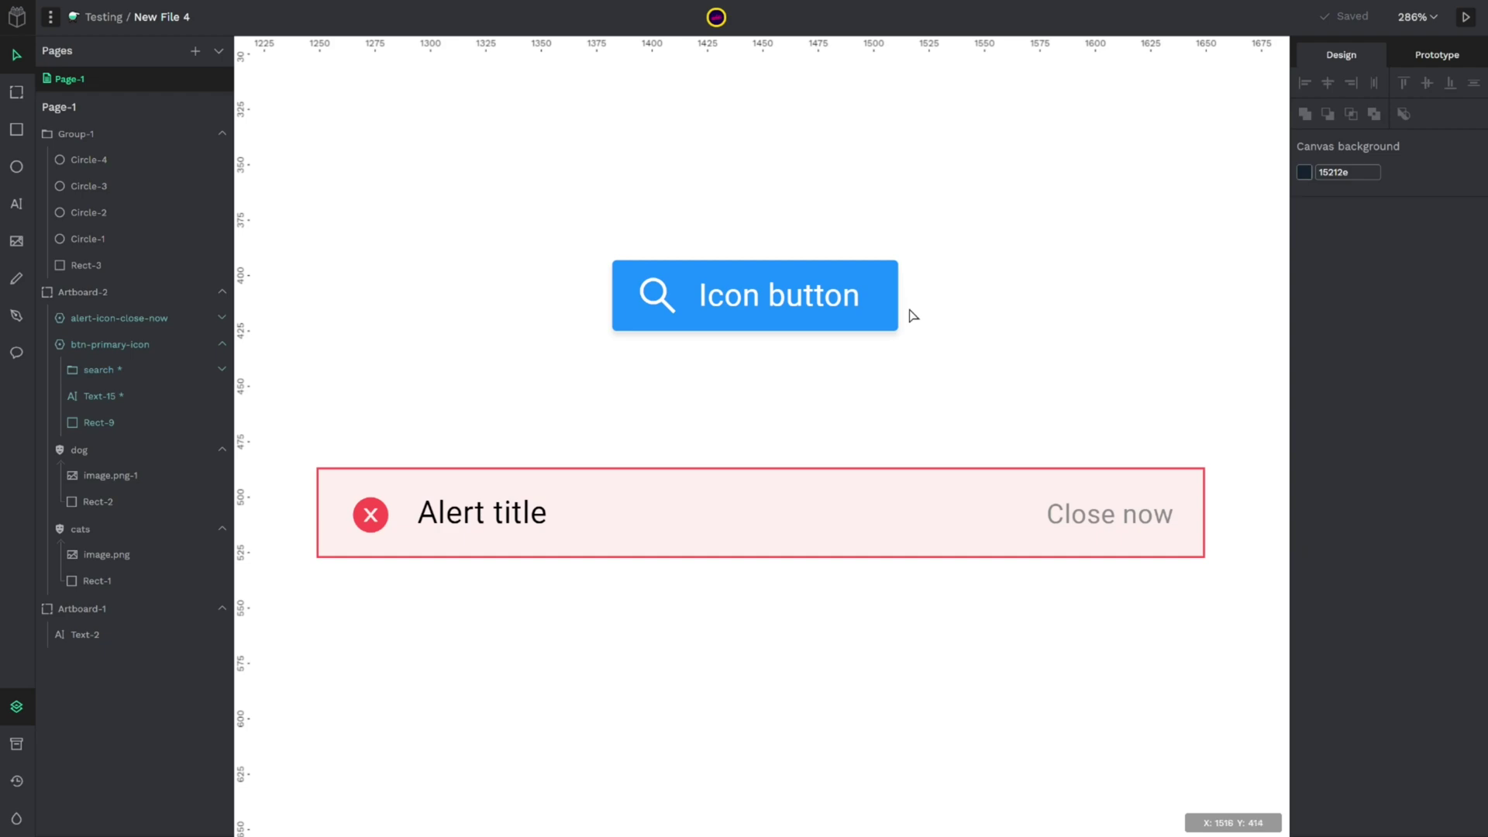
{"action": "left_click", "coordinate": [887, 318]}
Enlarge the Icon button and set its Text-15 label to Align top.
{"action": "left_click_drag", "start_coordinate": [889, 329], "coordinate": [1035, 435]}
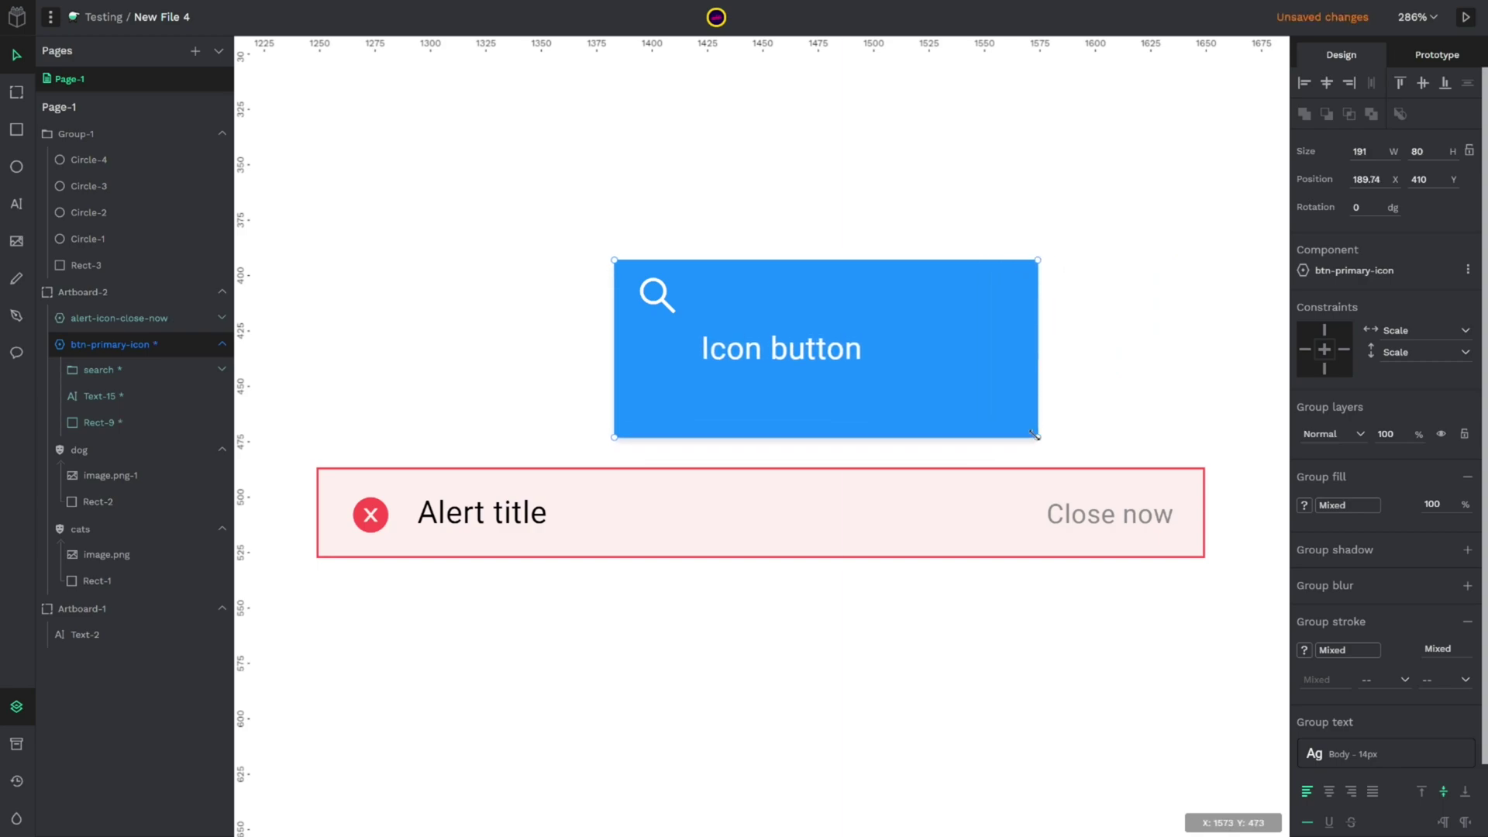
{"action": "double_click", "coordinate": [780, 351]}
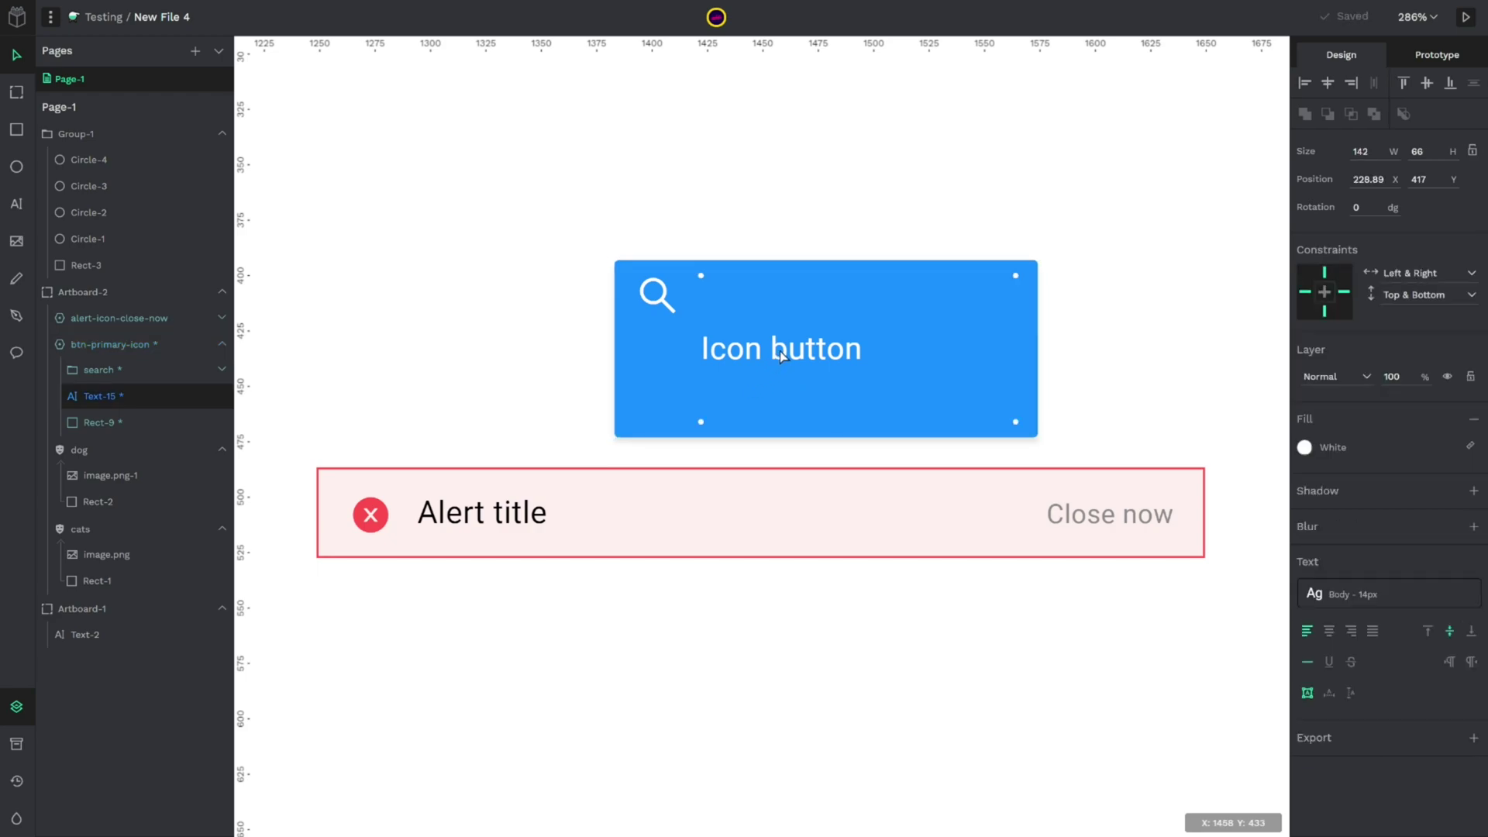
{"action": "left_click", "coordinate": [1428, 633]}
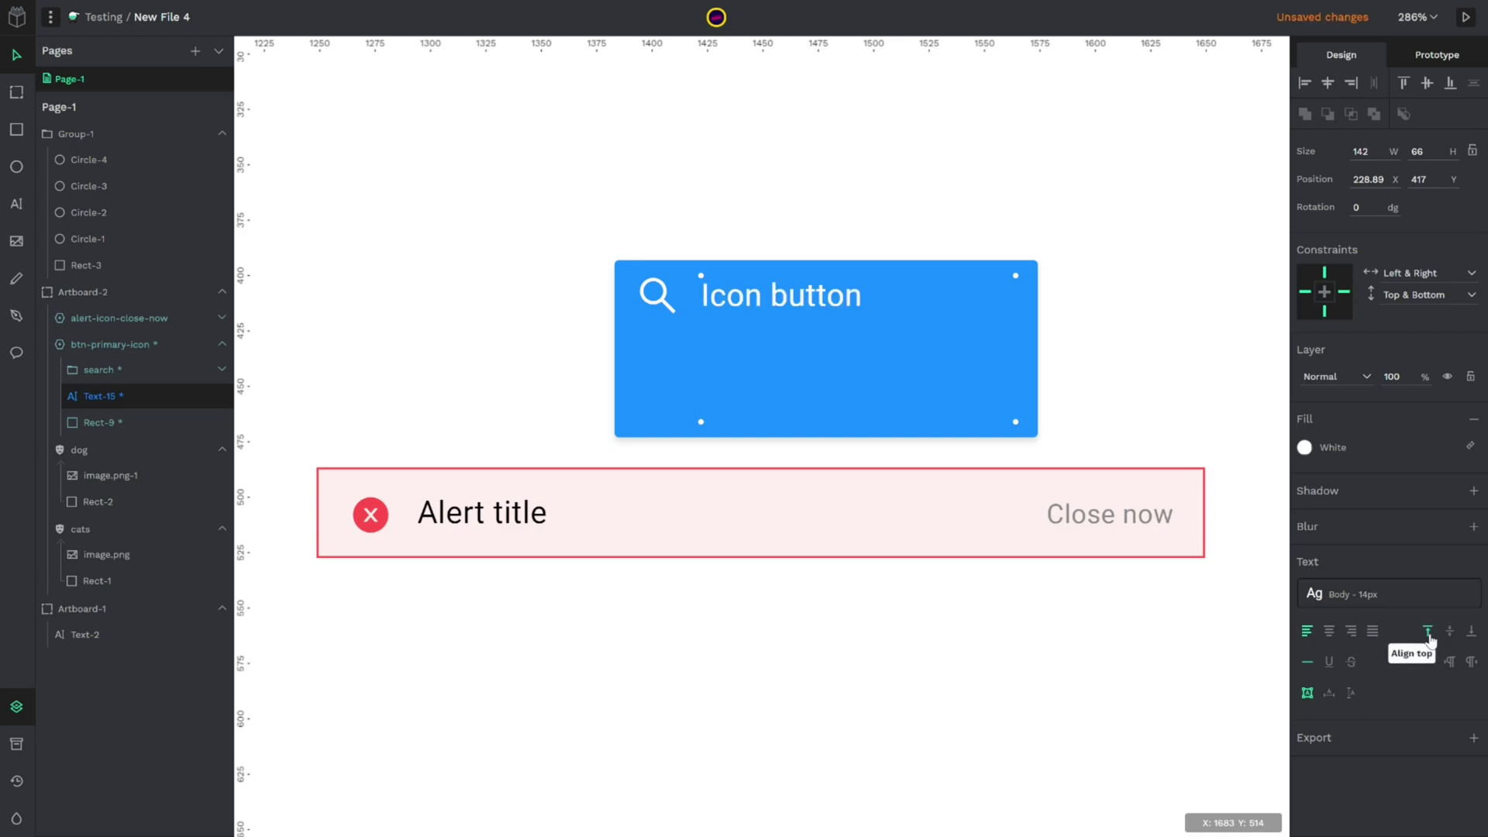
Drag the Icon button's corner to make it wider and short.
{"action": "left_click", "coordinate": [1142, 374]}
{"action": "left_click", "coordinate": [1037, 435]}
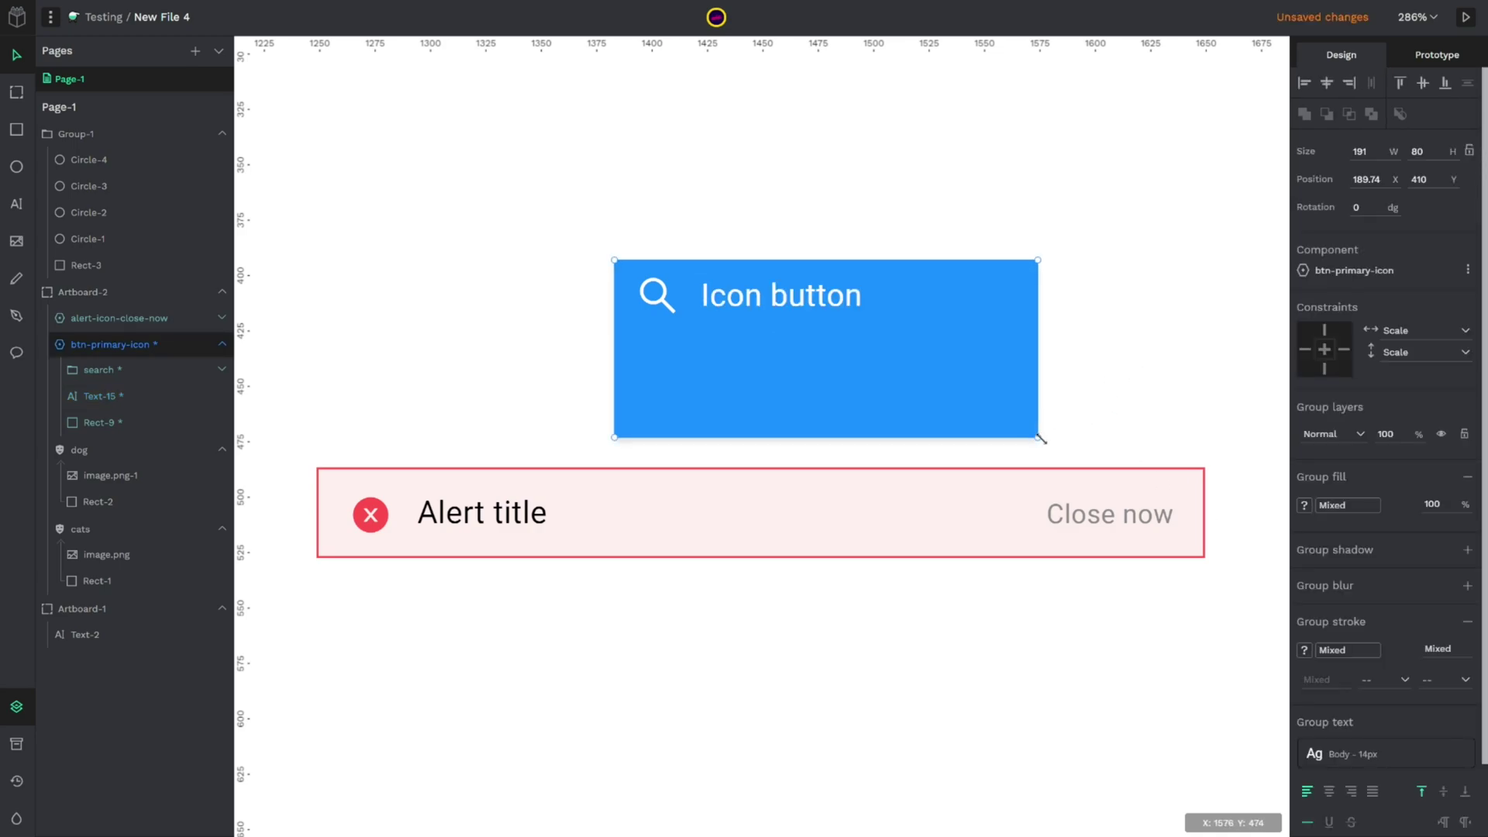
{"action": "left_click_drag", "start_coordinate": [1037, 435], "coordinate": [1044, 358]}
Change the button label text to 'Lorem ipsum dolor'.
{"action": "double_click", "coordinate": [830, 294]}
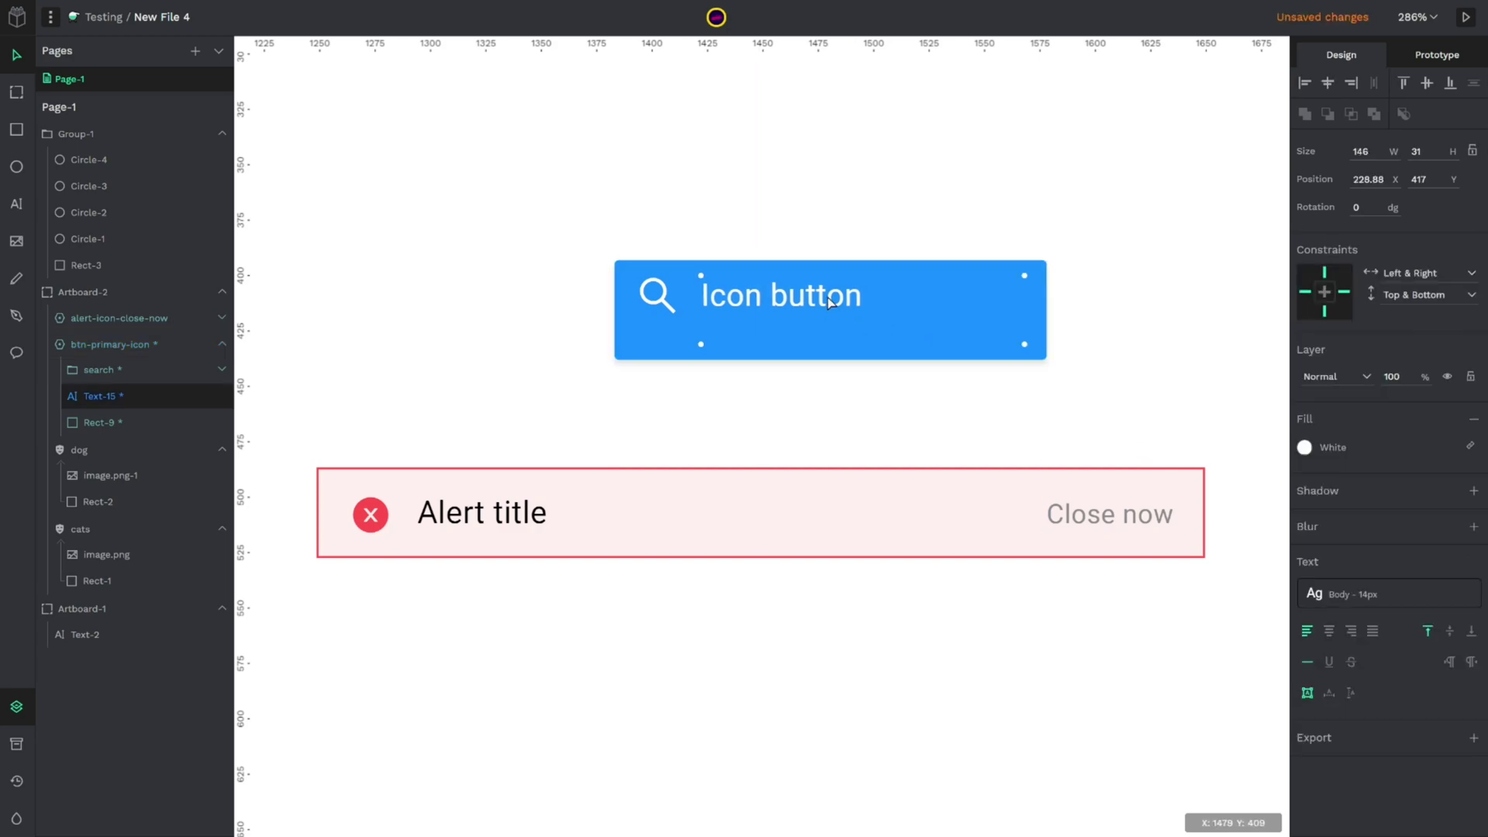
{"action": "double_click", "coordinate": [830, 295]}
{"action": "type", "text": "L"}
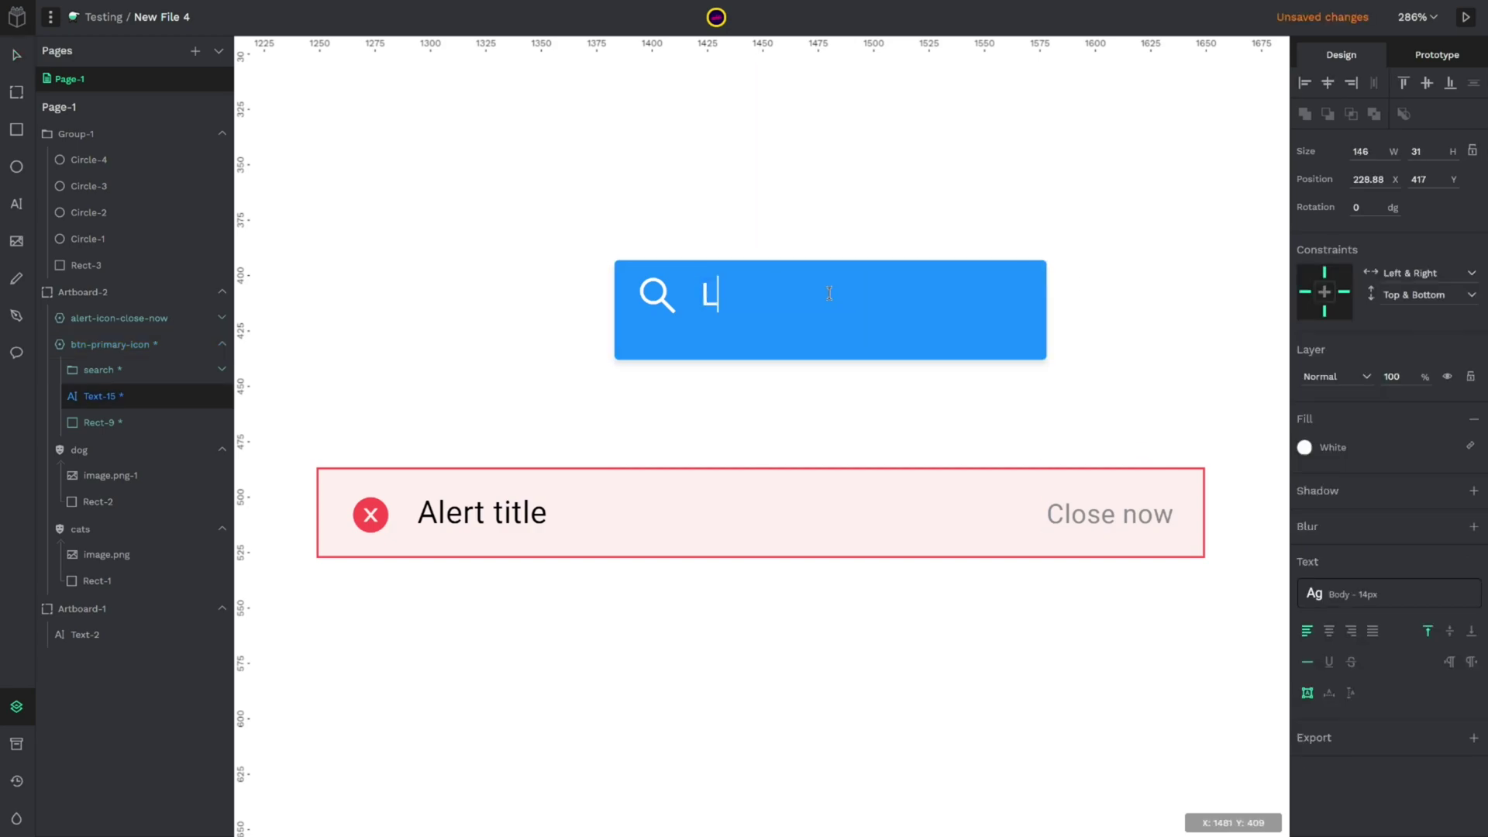
{"action": "type", "text": "orem ipsum dolor"}
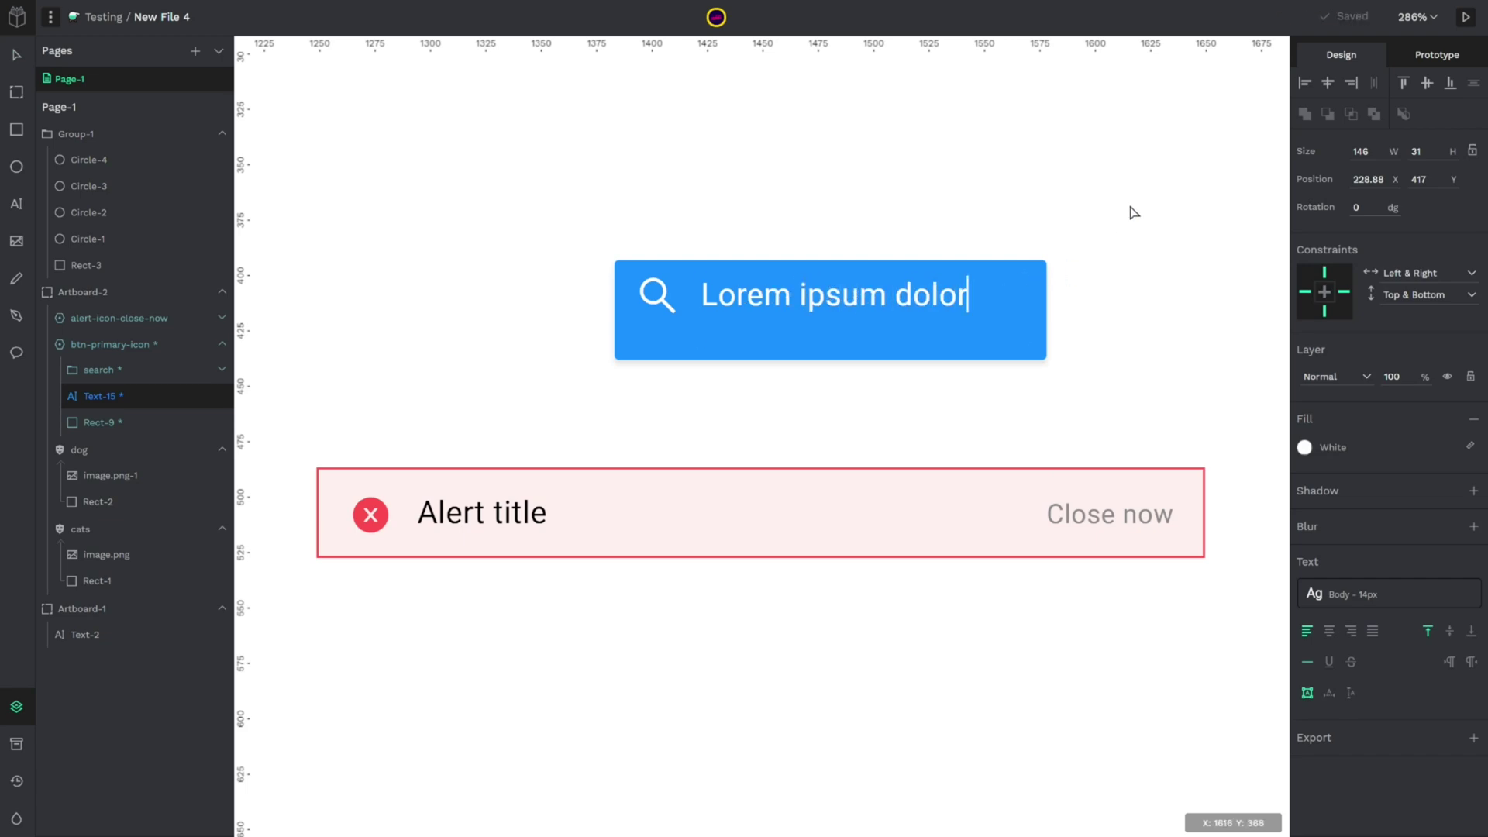
{"action": "key", "text": "Escape"}
{"action": "key", "text": "Escape"}
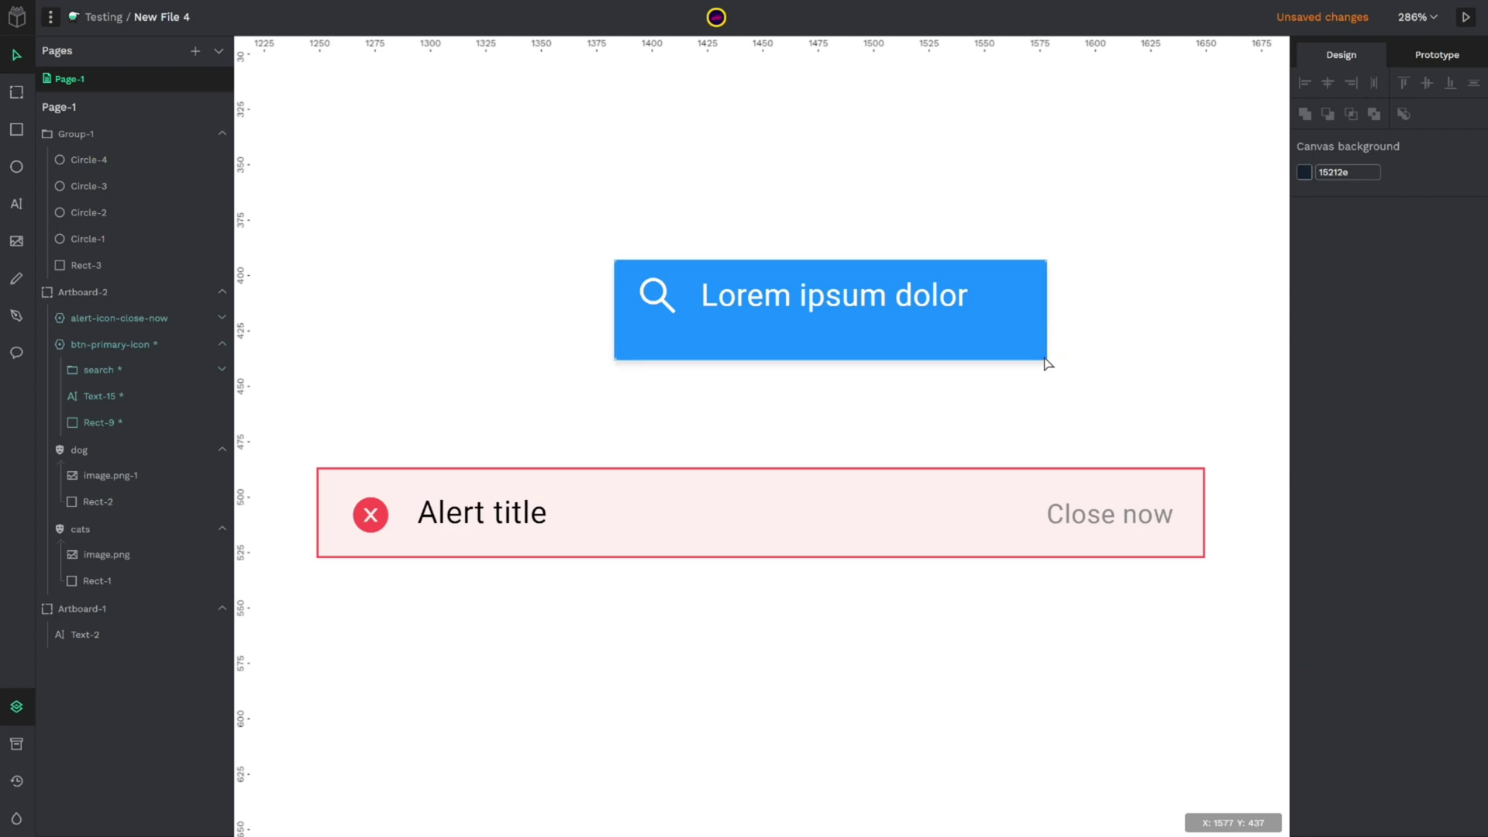
Shrink the blue button from its bottom-right handle to fit the new label.
{"action": "left_click", "coordinate": [1042, 353]}
{"action": "left_click_drag", "start_coordinate": [1046, 359], "coordinate": [1019, 331]}
{"action": "left_click", "coordinate": [1158, 344]}
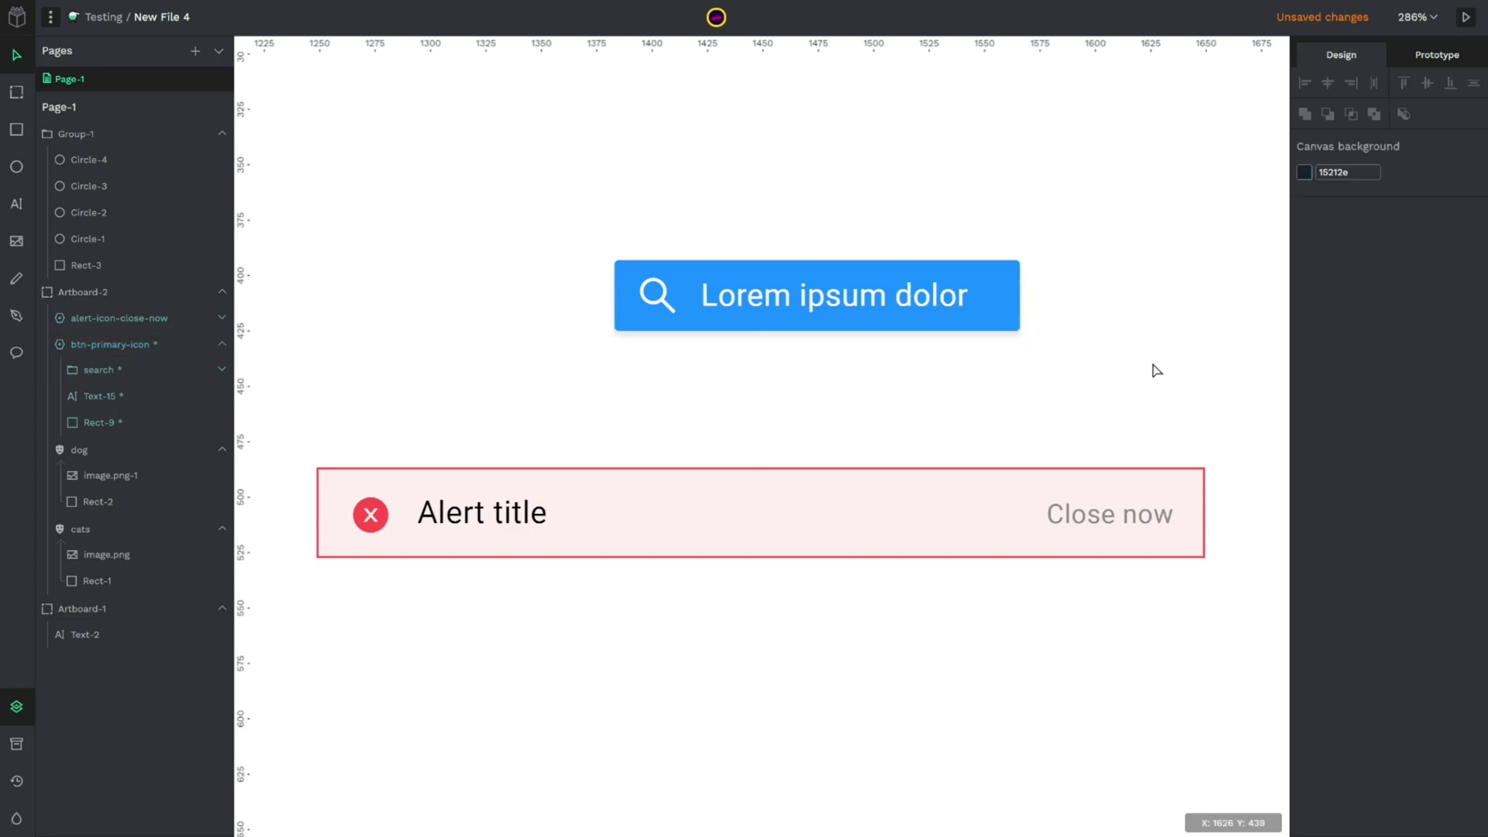
Inspect the constraints of the alert's close icon, Alert title and Close now text.
{"action": "scroll", "coordinate": [781, 593], "scroll_direction": "down", "scroll_amount": 2}
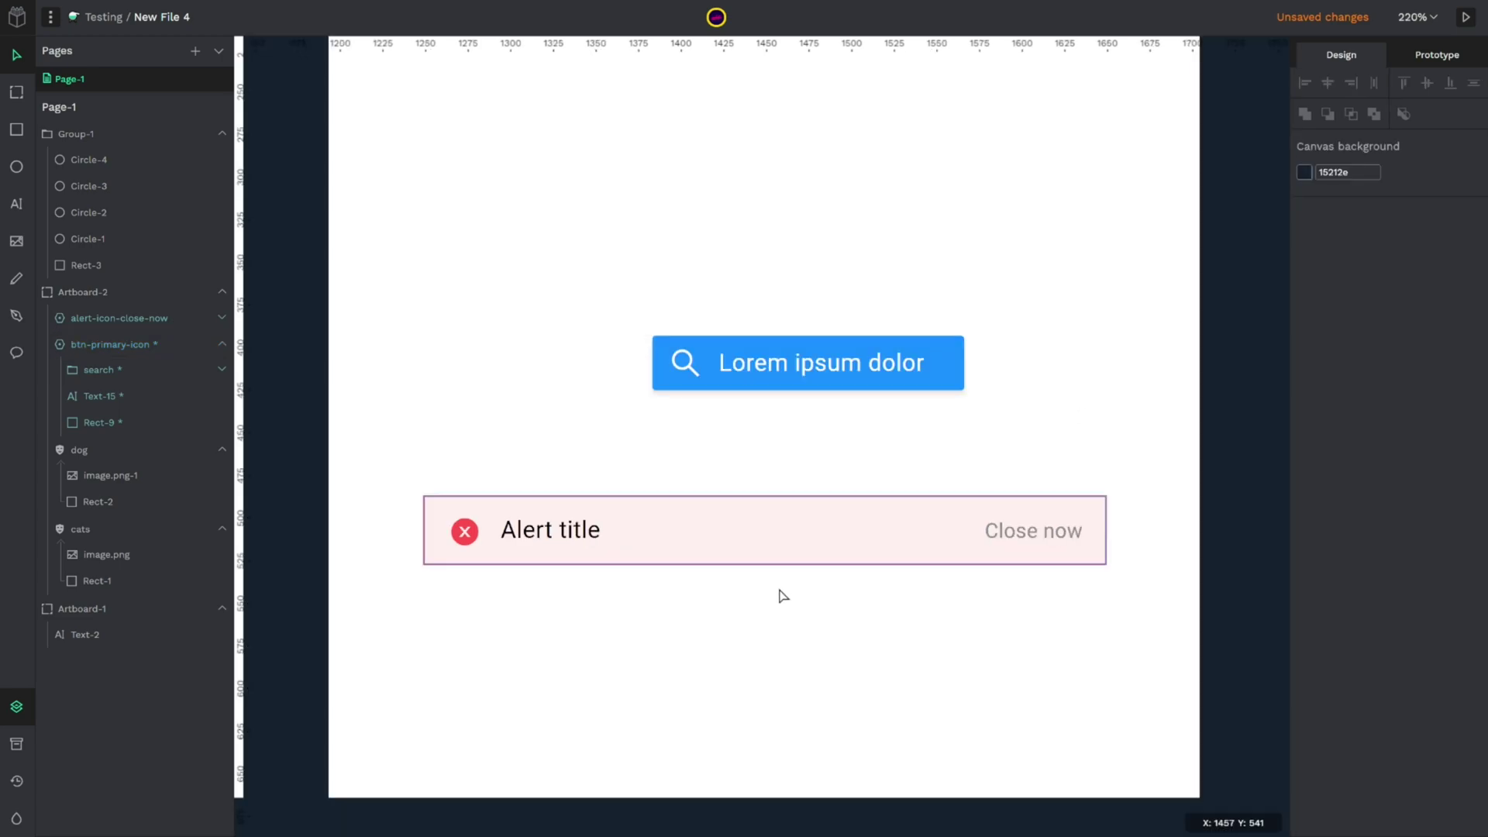
{"action": "left_click", "coordinate": [573, 537]}
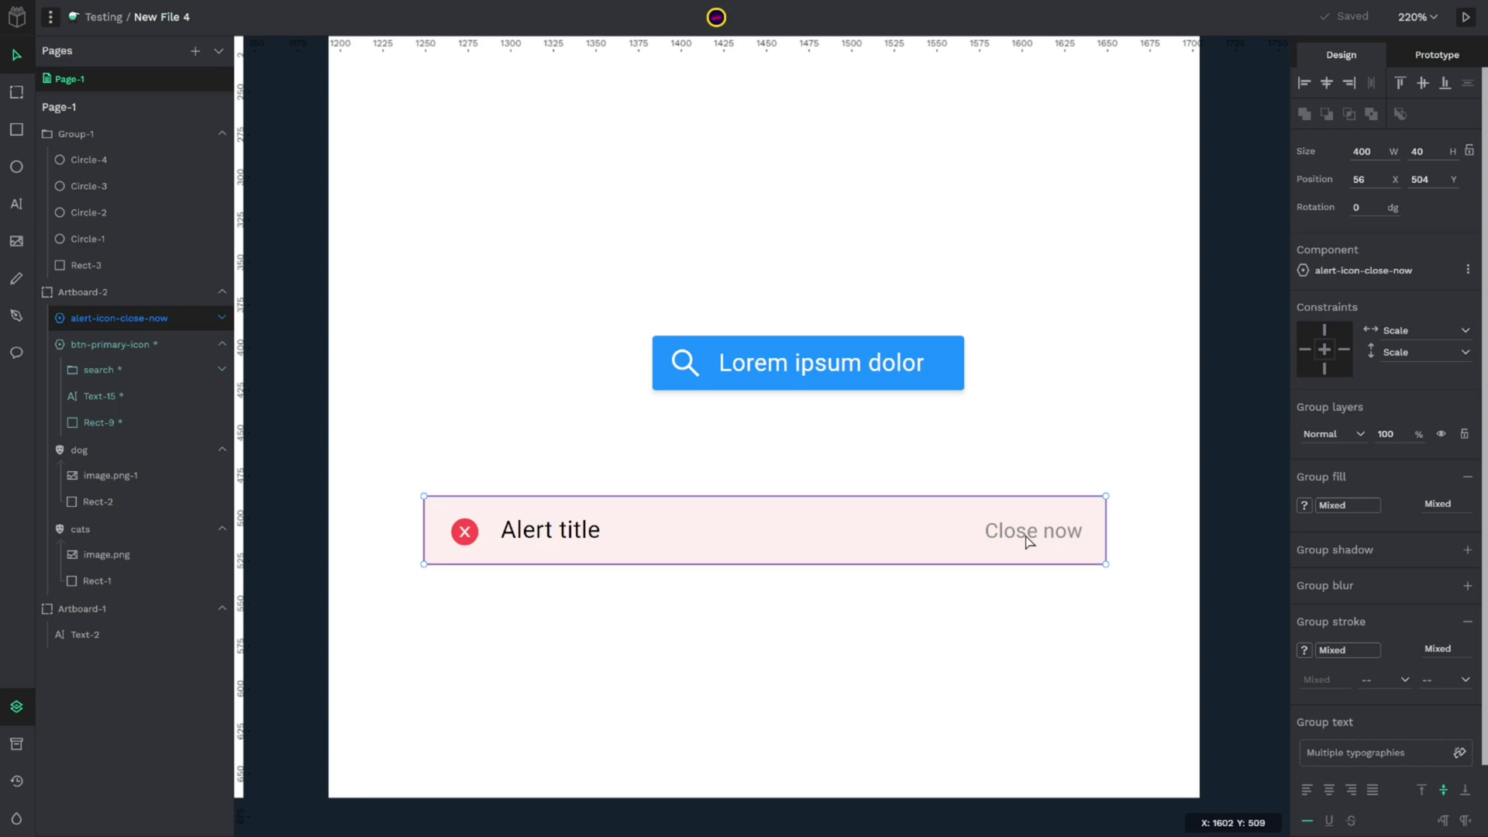
{"action": "double_click", "coordinate": [471, 538]}
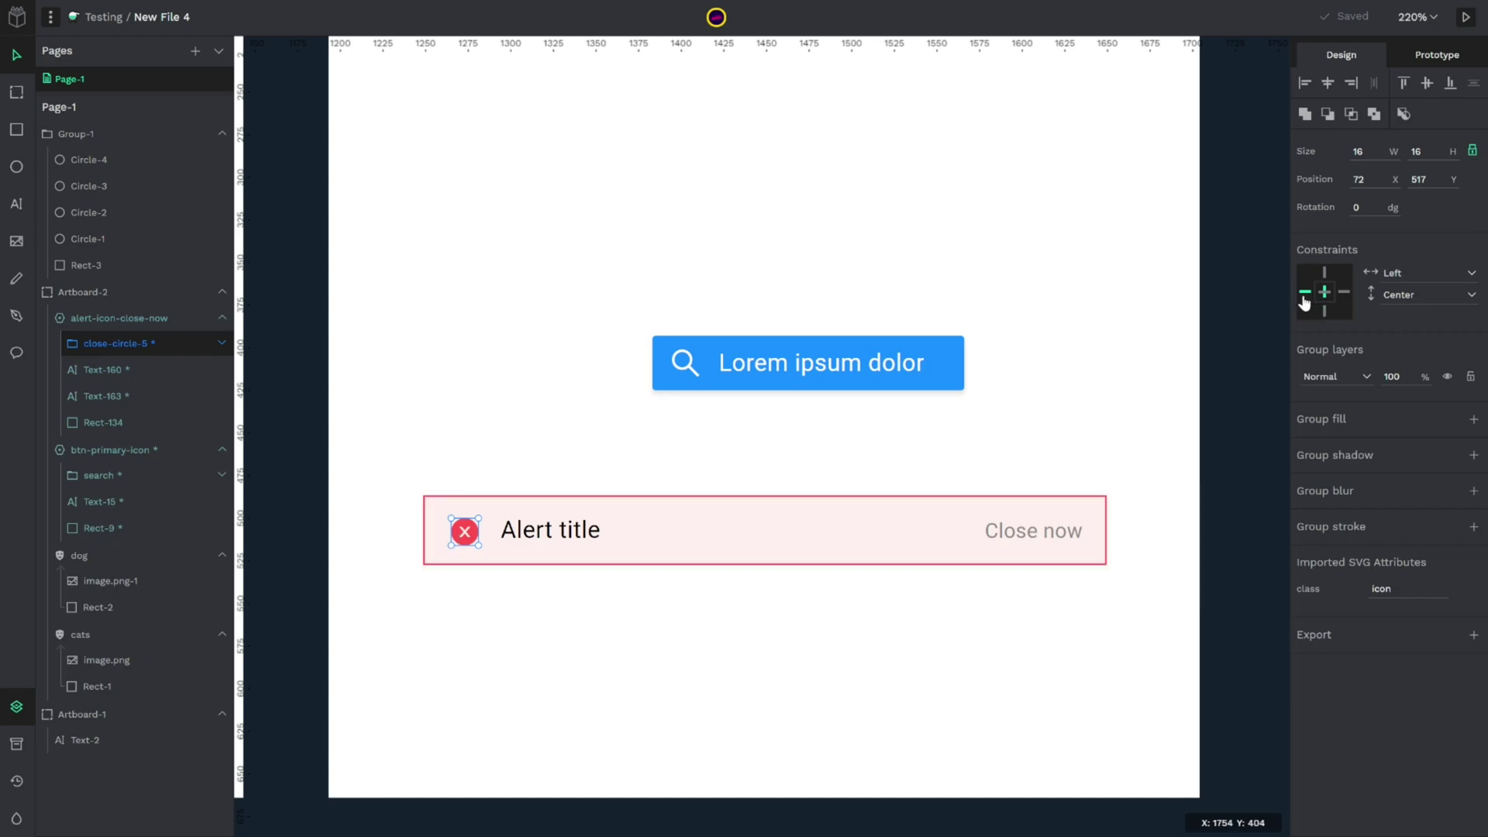
{"action": "left_click", "coordinate": [540, 546]}
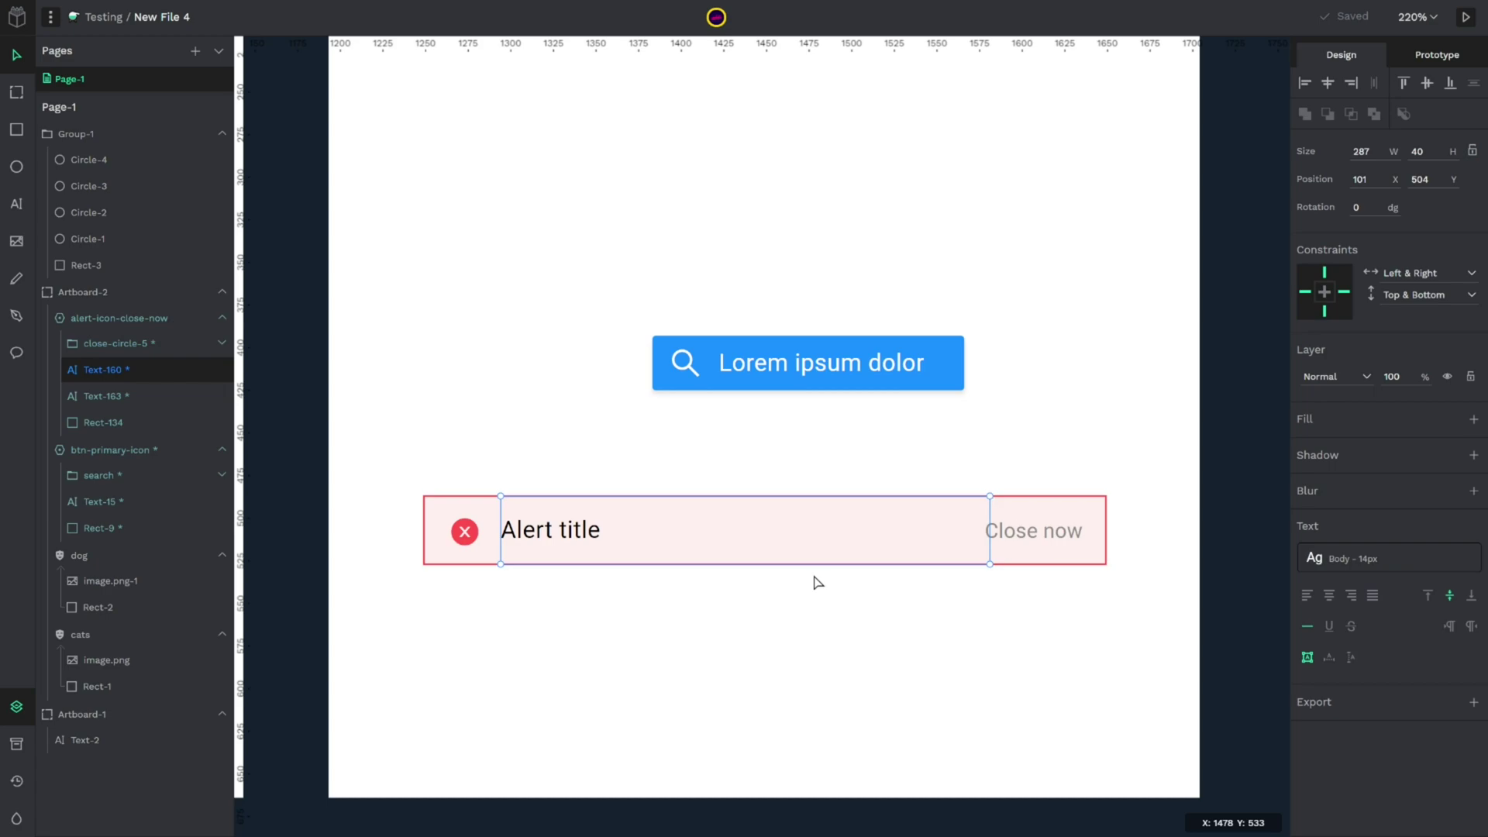
{"action": "left_click", "coordinate": [1033, 535]}
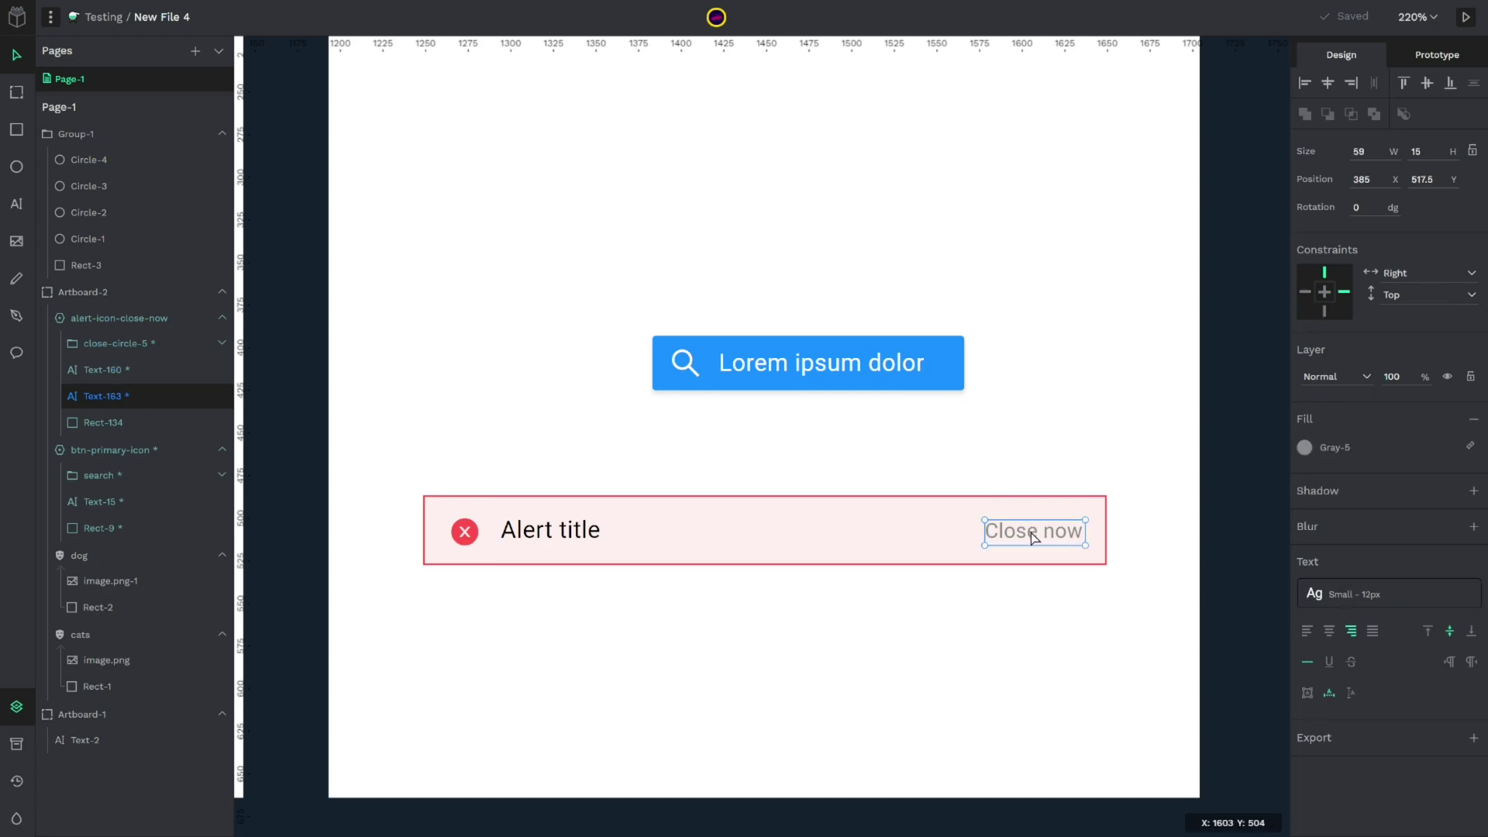
Stretch alert-icon-close-now from its bottom-right corner to 415×92.
{"action": "left_click", "coordinate": [1047, 601]}
{"action": "left_click", "coordinate": [1064, 554]}
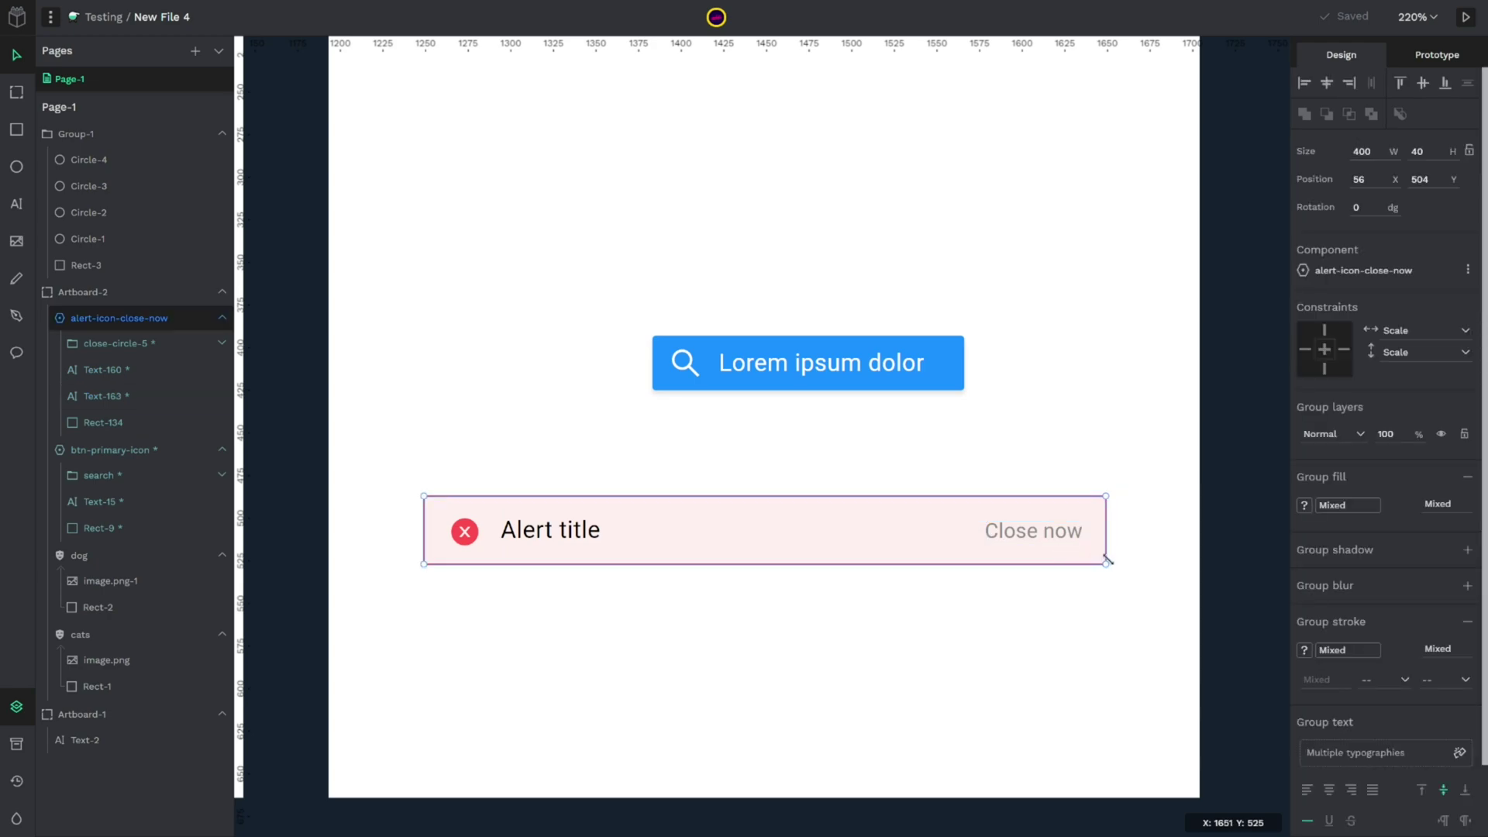
{"action": "left_click_drag", "start_coordinate": [1107, 560], "coordinate": [1131, 653]}
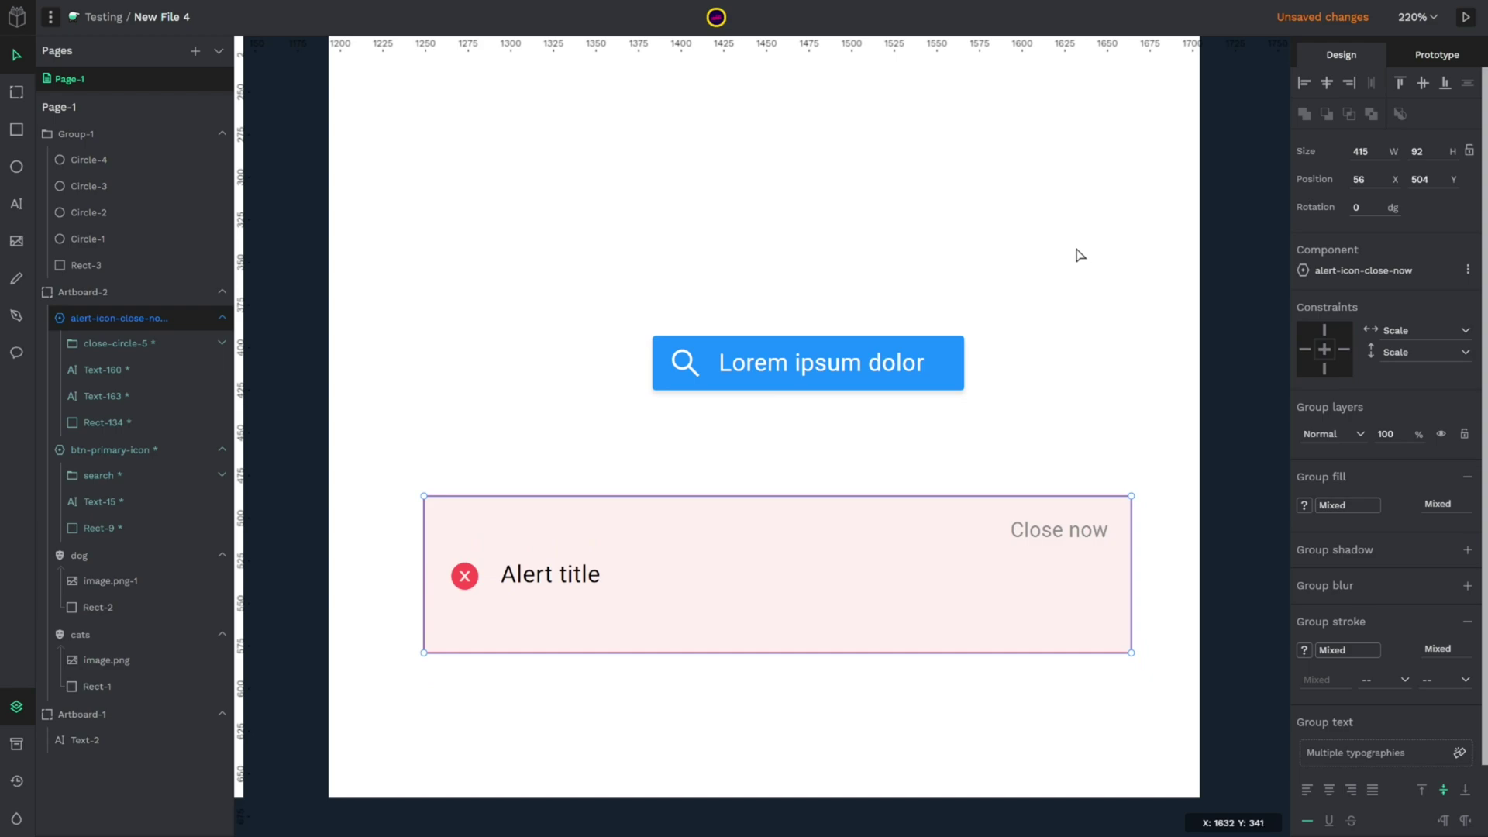